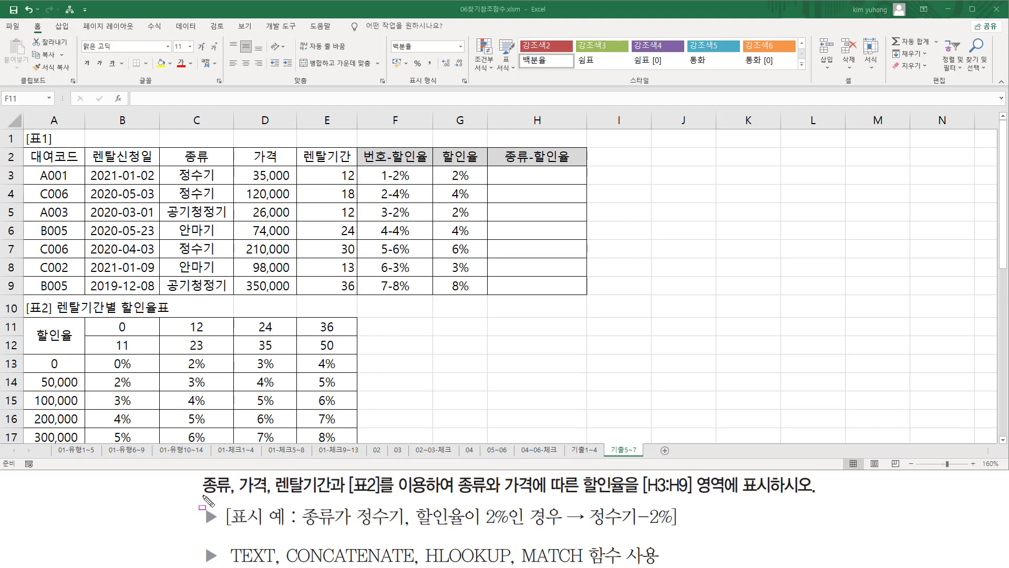
Examine the task text for H3:H9, the 종류 and 가격 columns in [표1], and the price brackets and discount rates in [표2]
mouse_move(203, 495)
mouse_down()
mouse_move(370, 501)
mouse_move(436, 473)
mouse_move(547, 495)
mouse_move(734, 496)
mouse_up()
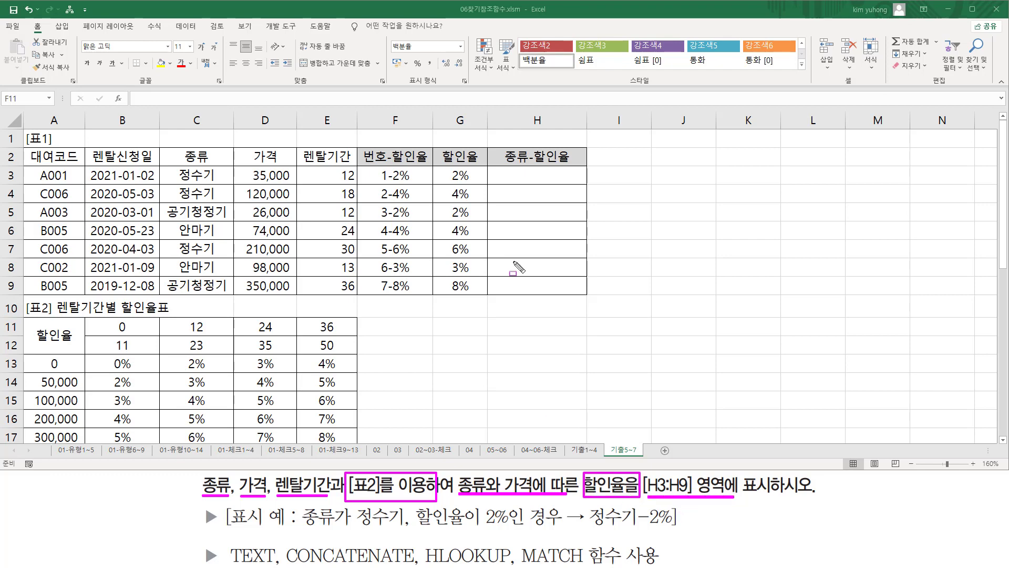
mouse_move(506, 182)
mouse_down()
mouse_move(526, 173)
mouse_move(506, 174)
mouse_up()
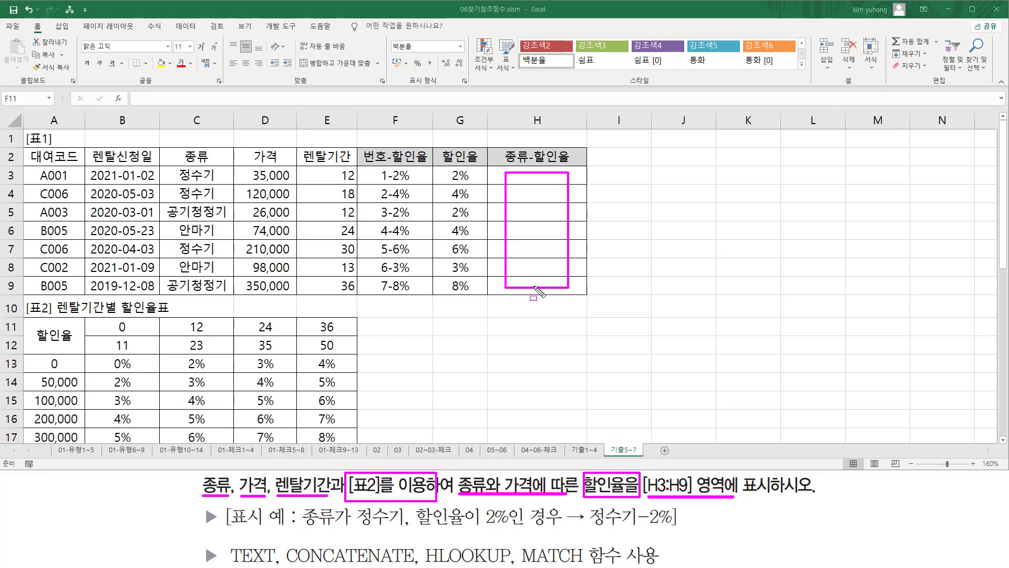
drag(363, 526, 402, 528)
drag(477, 528, 510, 528)
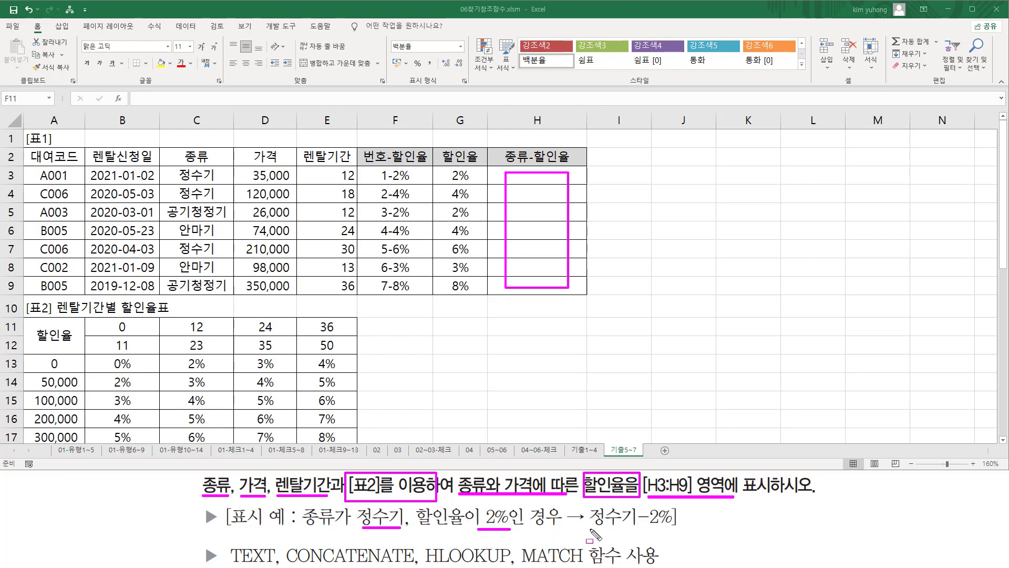
drag(591, 529, 669, 531)
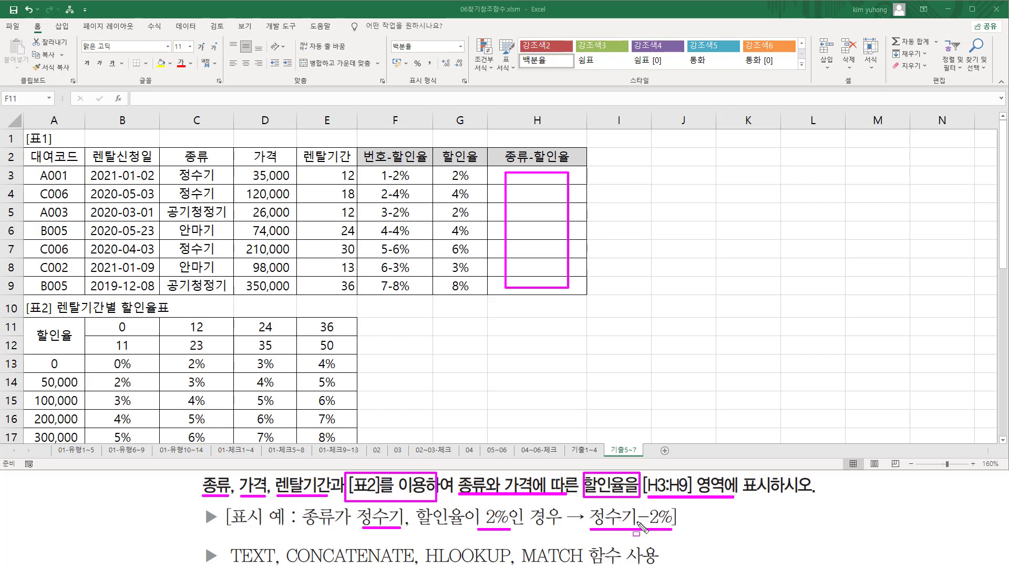
drag(303, 505, 341, 534)
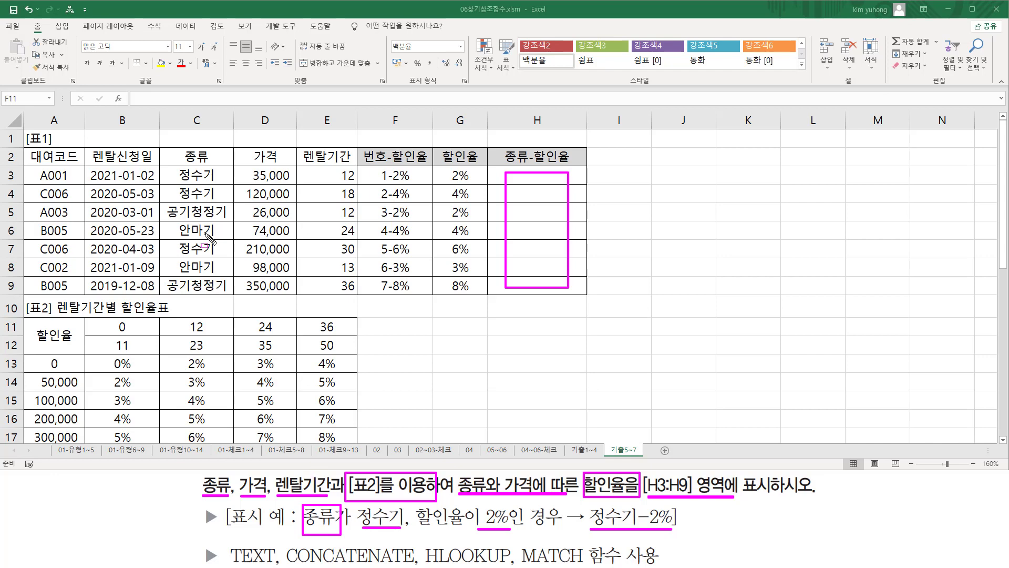
mouse_move(162, 166)
mouse_down()
mouse_move(223, 293)
mouse_move(233, 295)
mouse_up()
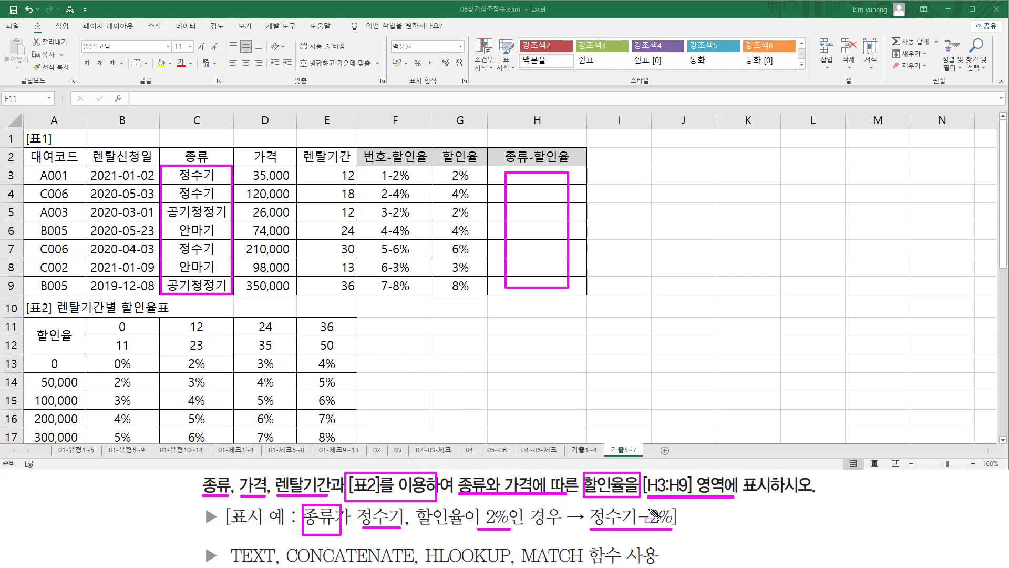
drag(639, 511, 672, 534)
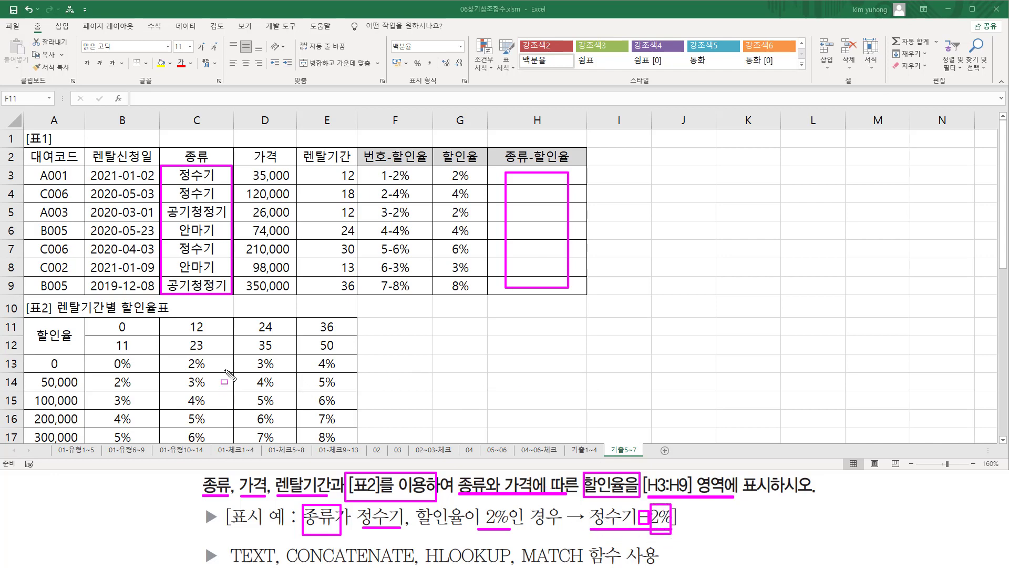
drag(87, 356, 356, 445)
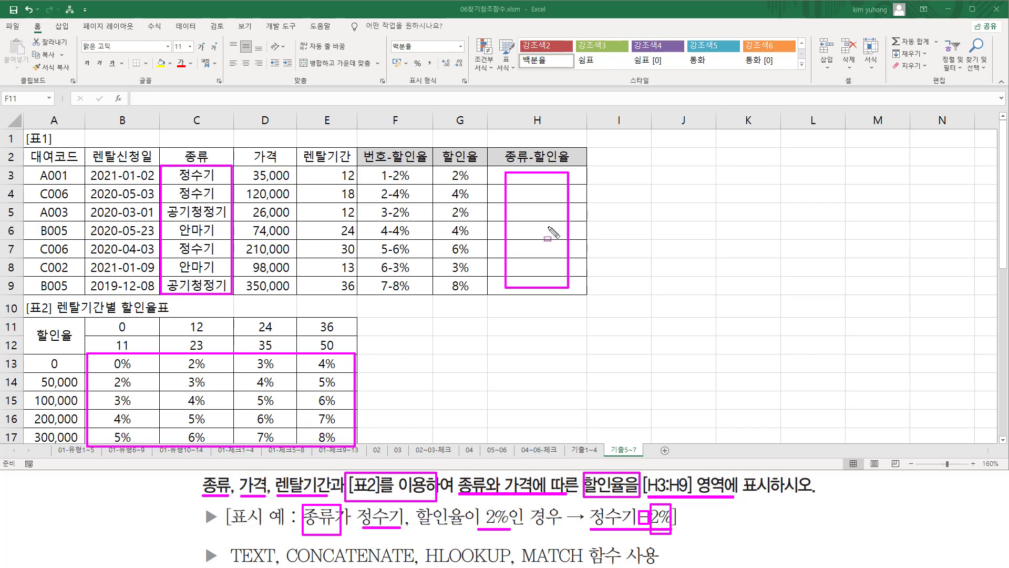
mouse_move(426, 565)
mouse_down()
mouse_move(480, 566)
mouse_move(526, 545)
mouse_move(509, 545)
mouse_up()
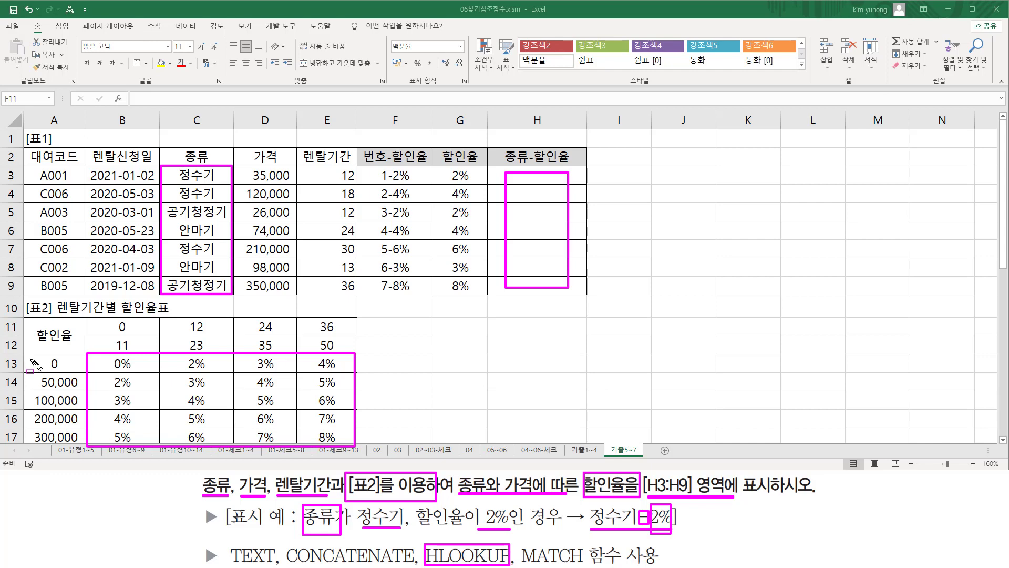
drag(31, 355, 77, 441)
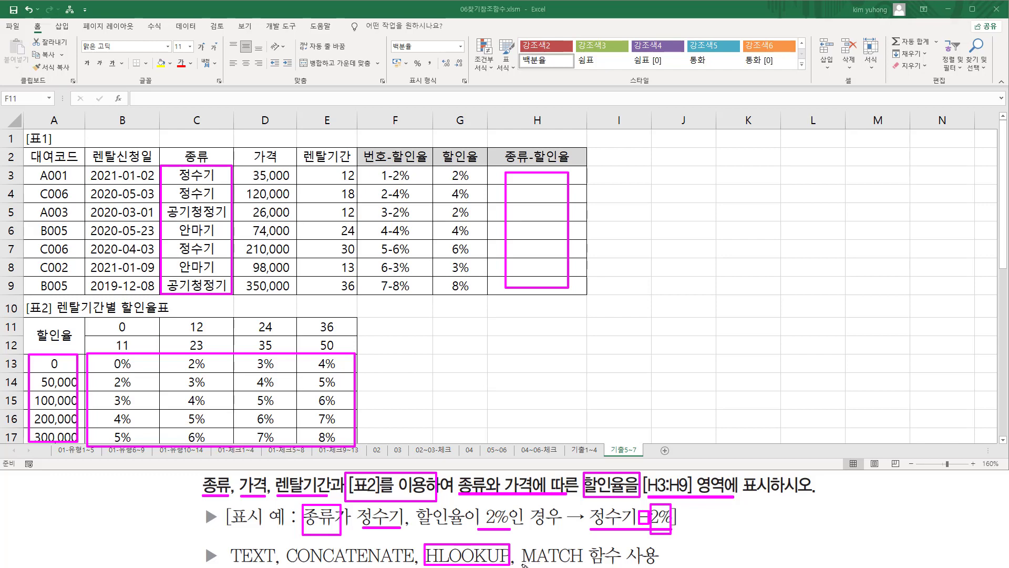
drag(522, 564, 589, 565)
drag(252, 167, 292, 183)
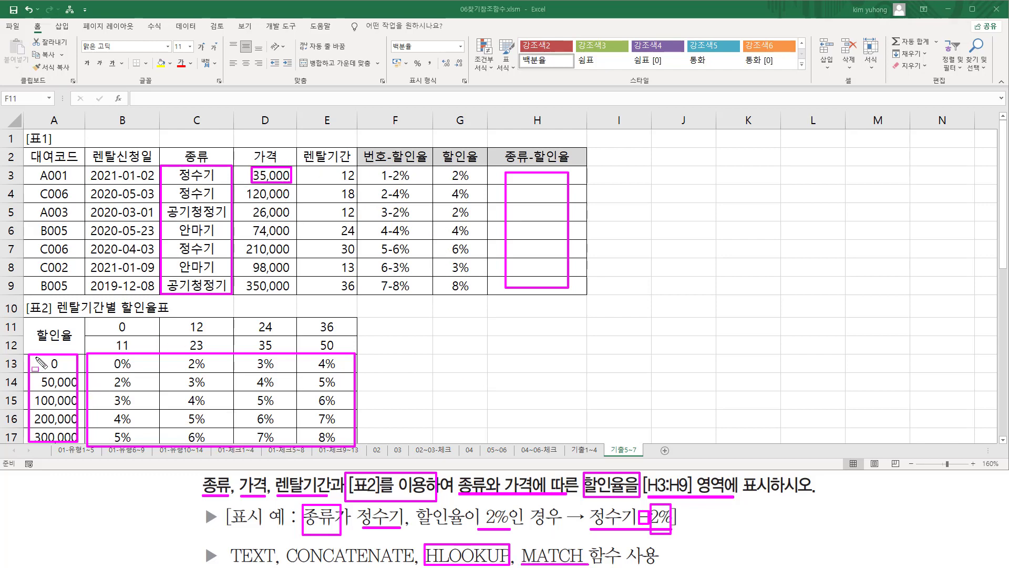
drag(39, 357, 79, 440)
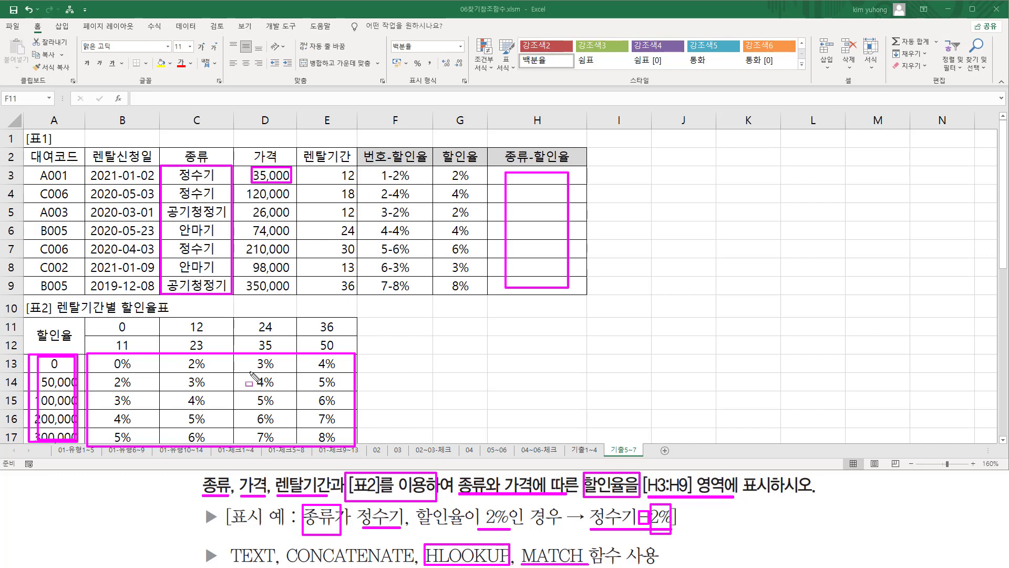
key(Escape)
Start a MATCH formula in H3 that looks up D3 in the absolute range $A$13:$A$17
click(525, 173)
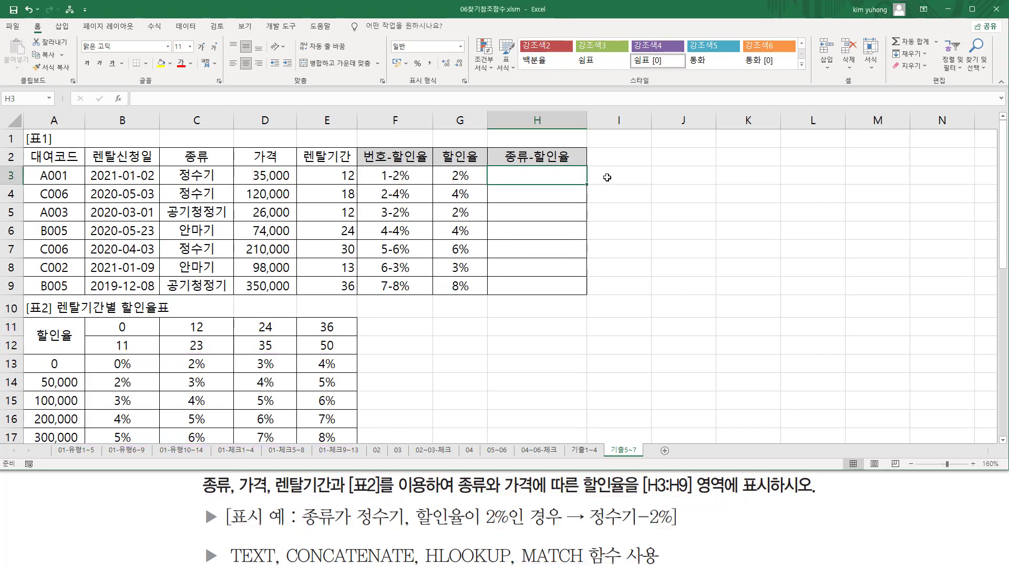
text(=)
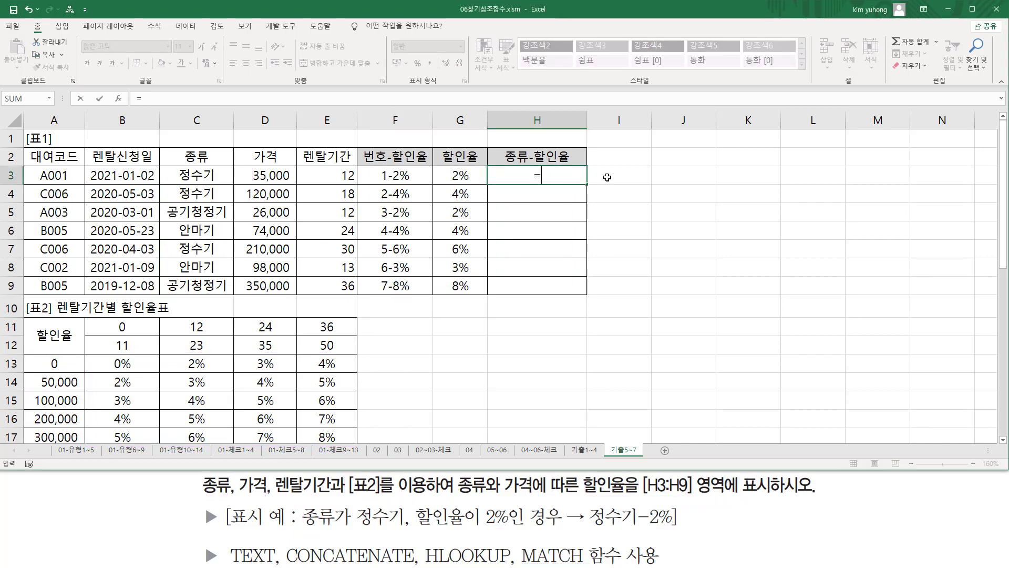
text(ma)
key(Tab)
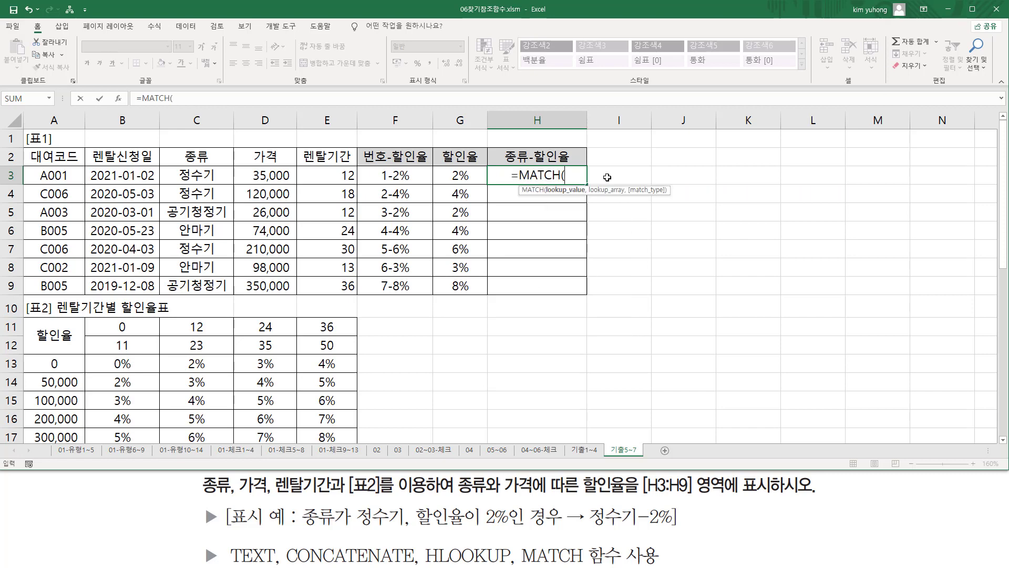
click(272, 175)
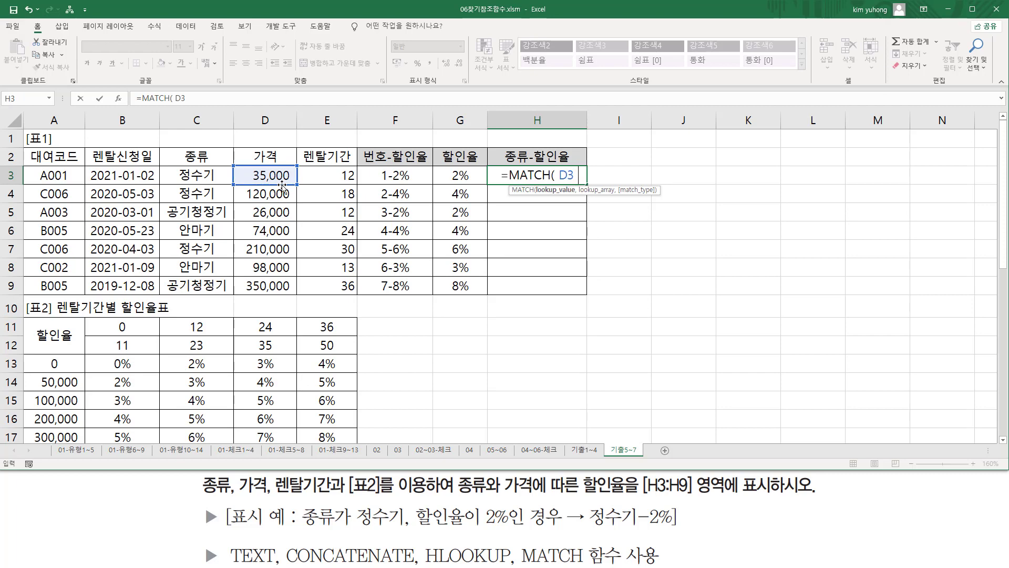
text(,)
drag(61, 361, 71, 428)
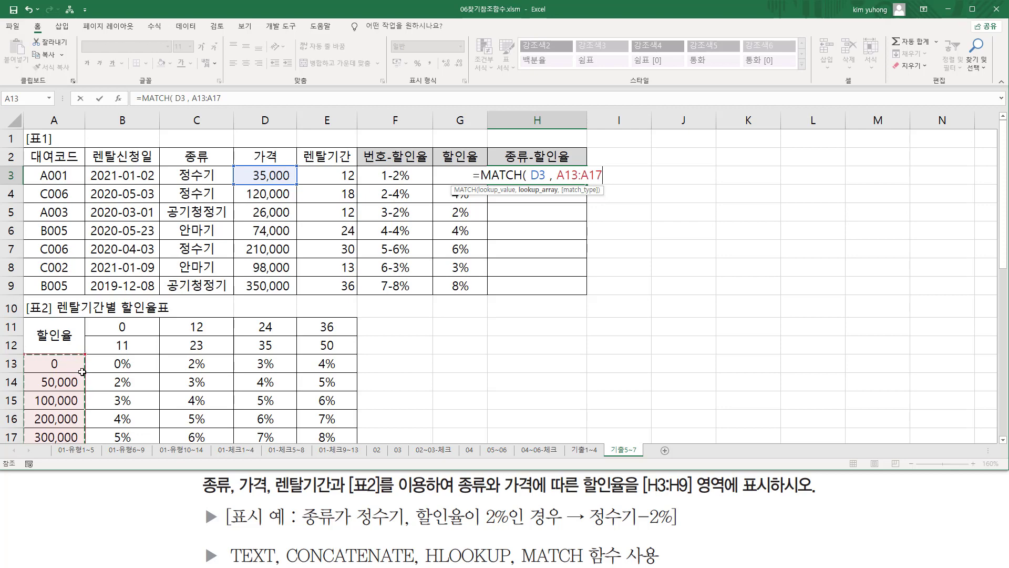
key(F4)
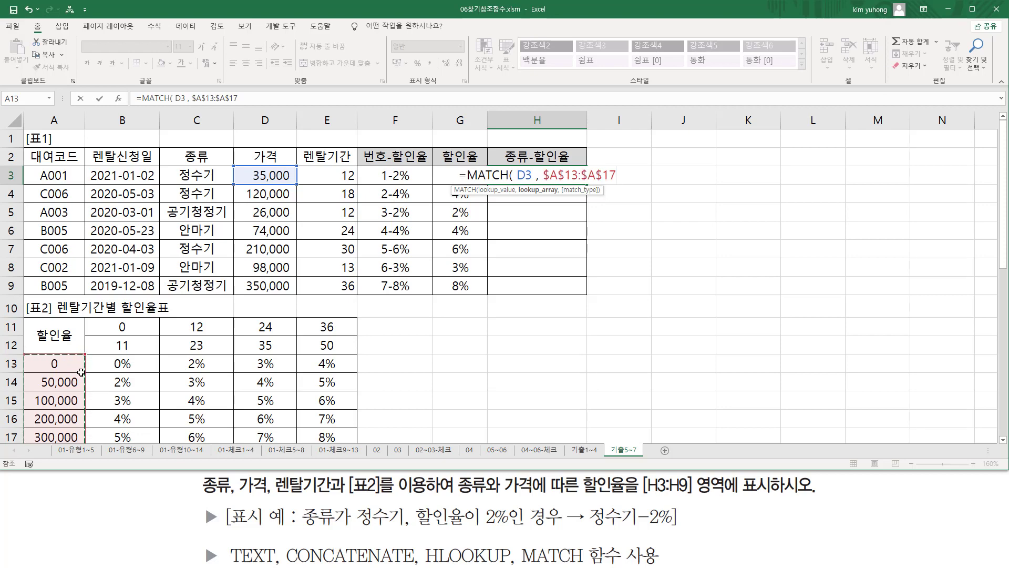
Complete the MATCH formula in H3 with match type 1 and fill it down to H9
text(,)
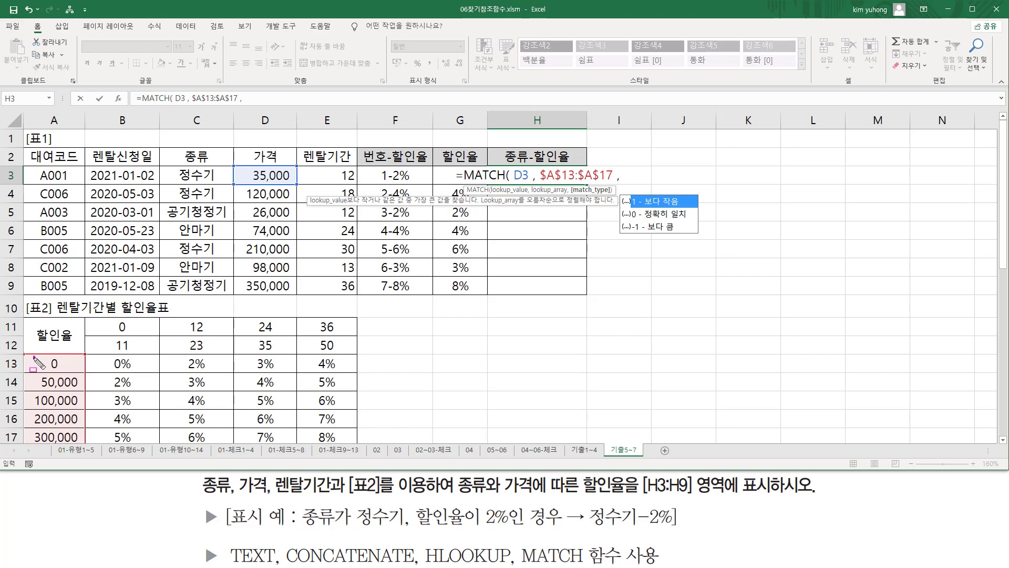
drag(37, 362, 78, 438)
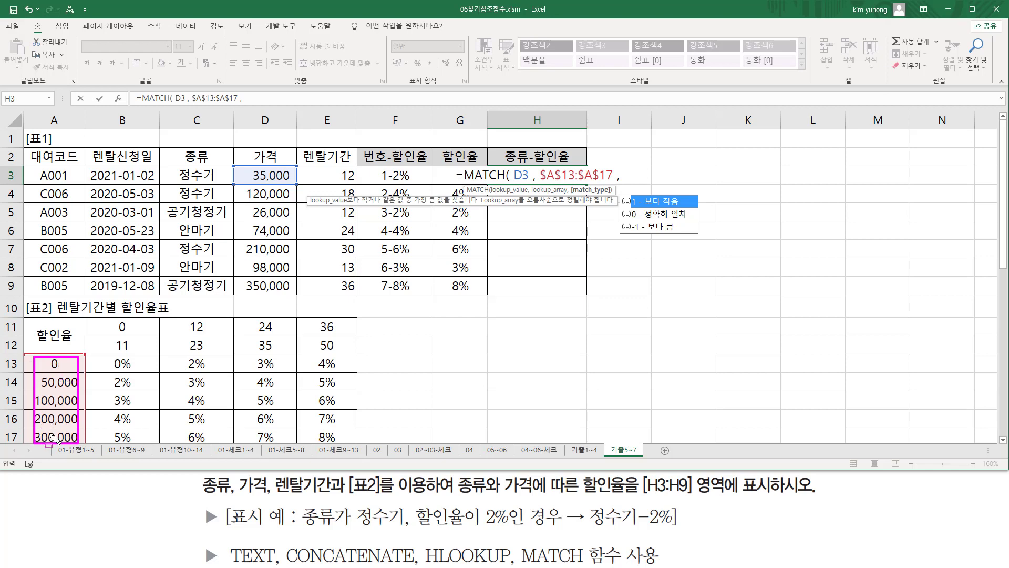
key(Escape)
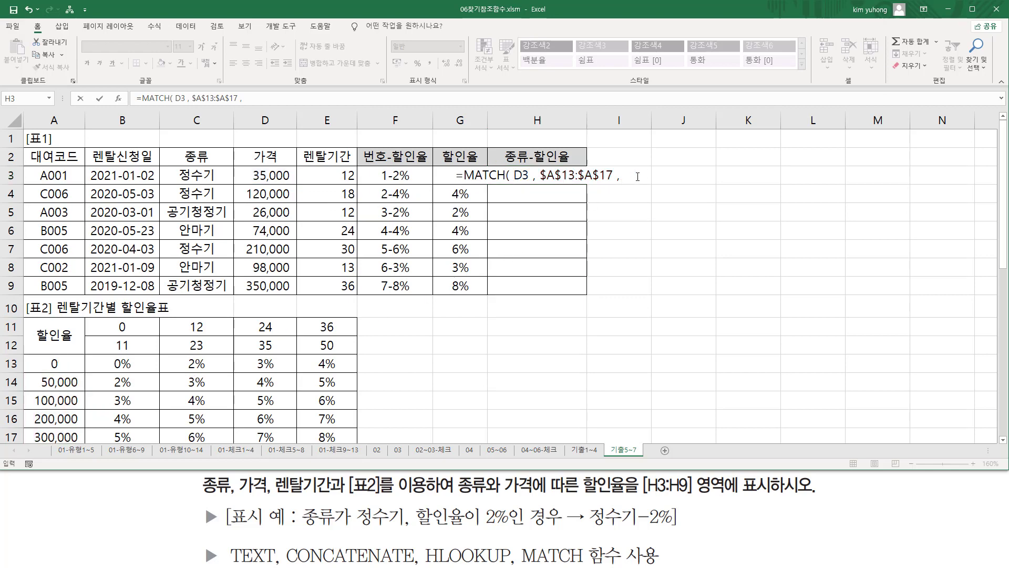
text(1)
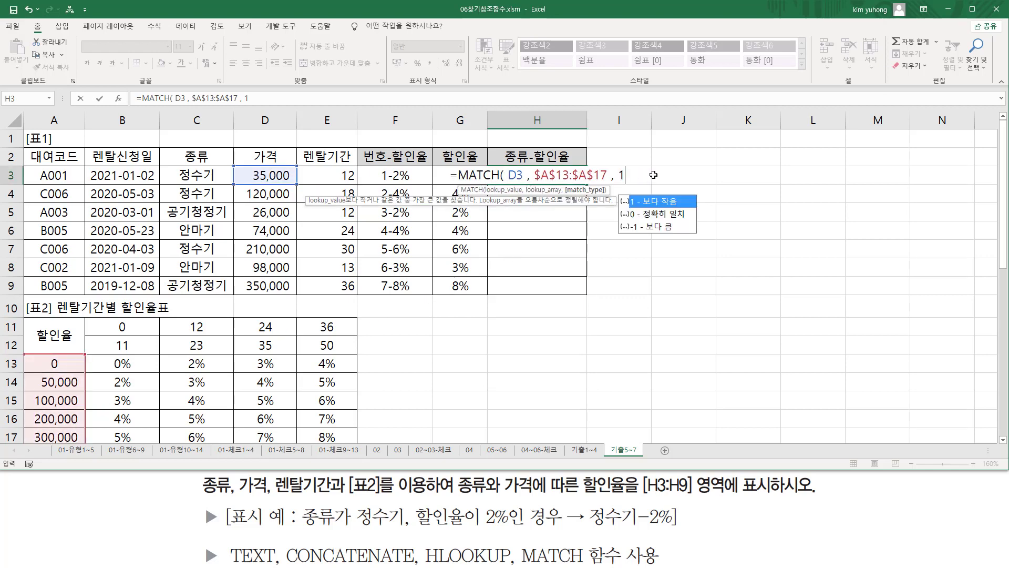
text( ))
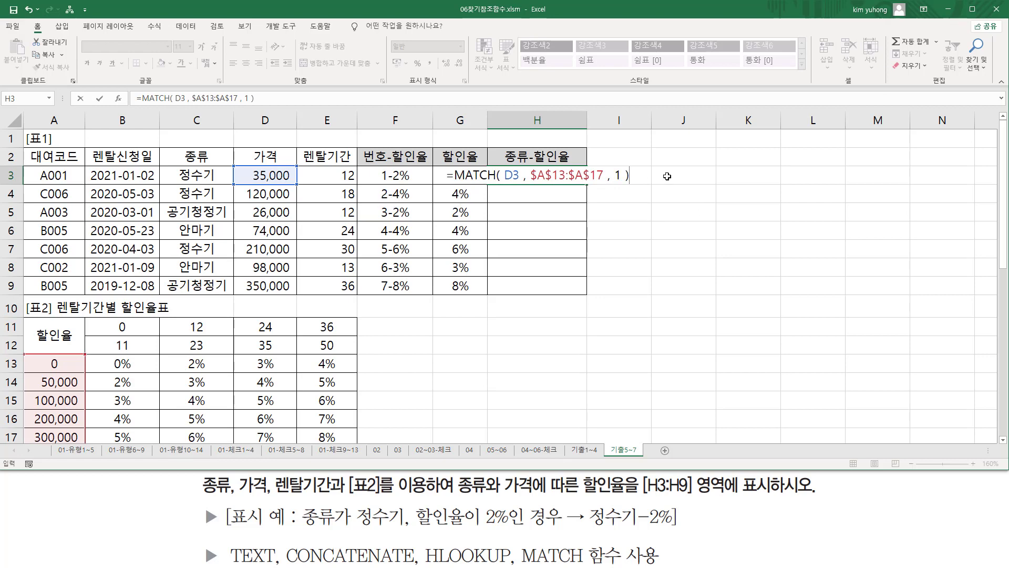
key(Return)
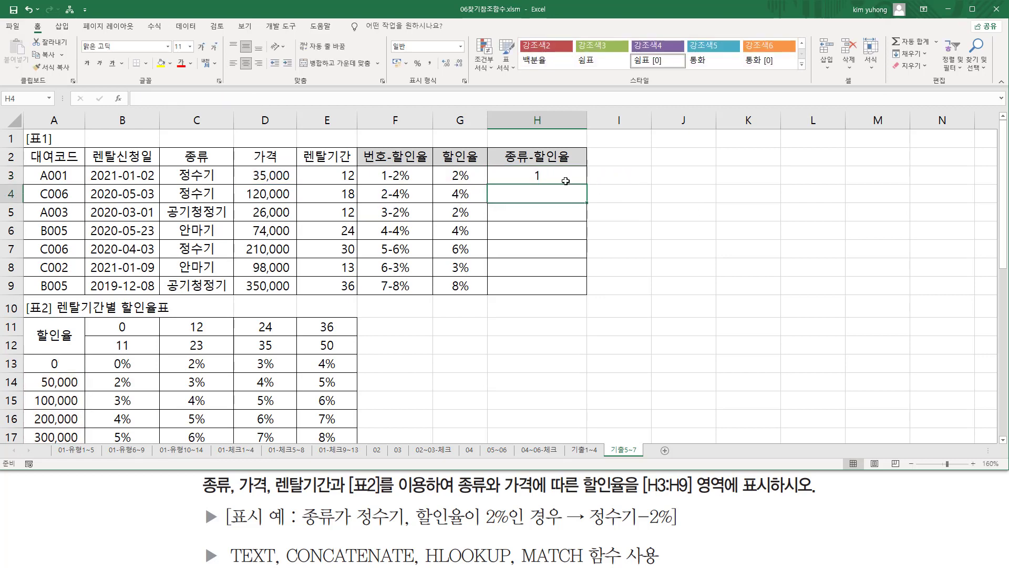
click(558, 177)
drag(588, 186, 578, 297)
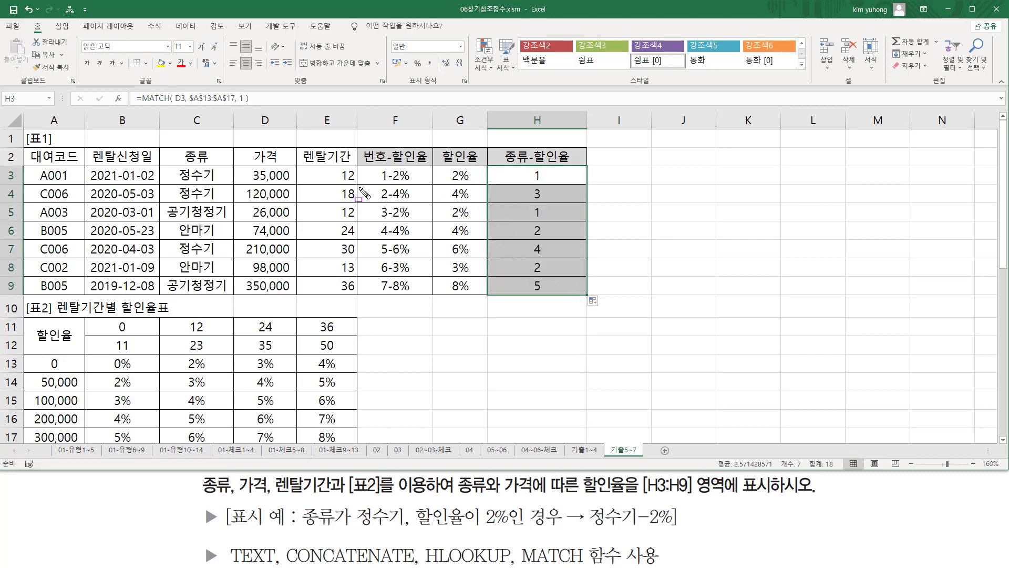
Compare the MATCH positions in H3:H9 with the column D prices and brackets A13:A17, and examine the two header rows of lookup range B11:E17
drag(243, 168, 293, 182)
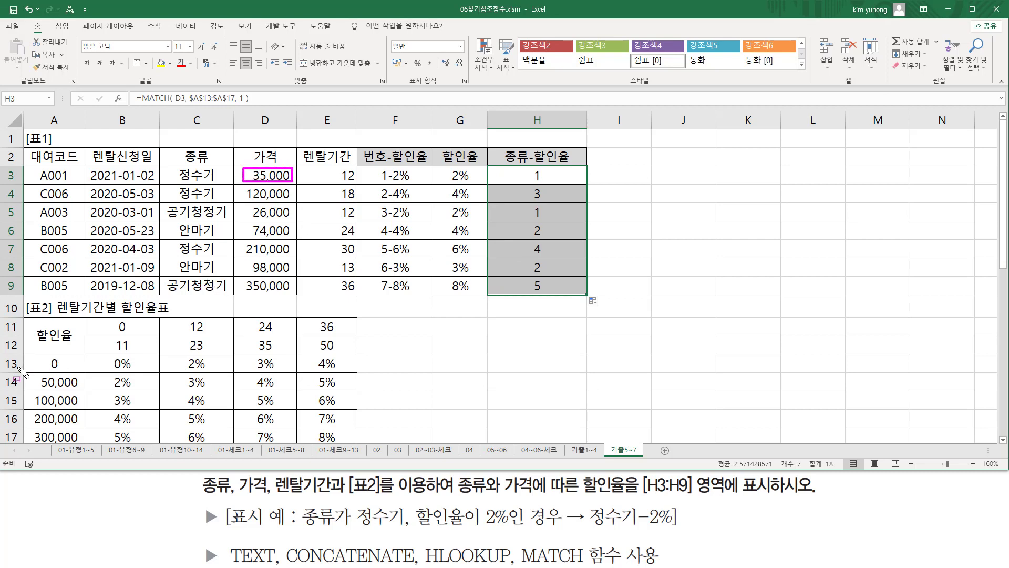
mouse_move(27, 354)
mouse_down()
mouse_move(47, 429)
mouse_move(86, 441)
mouse_up()
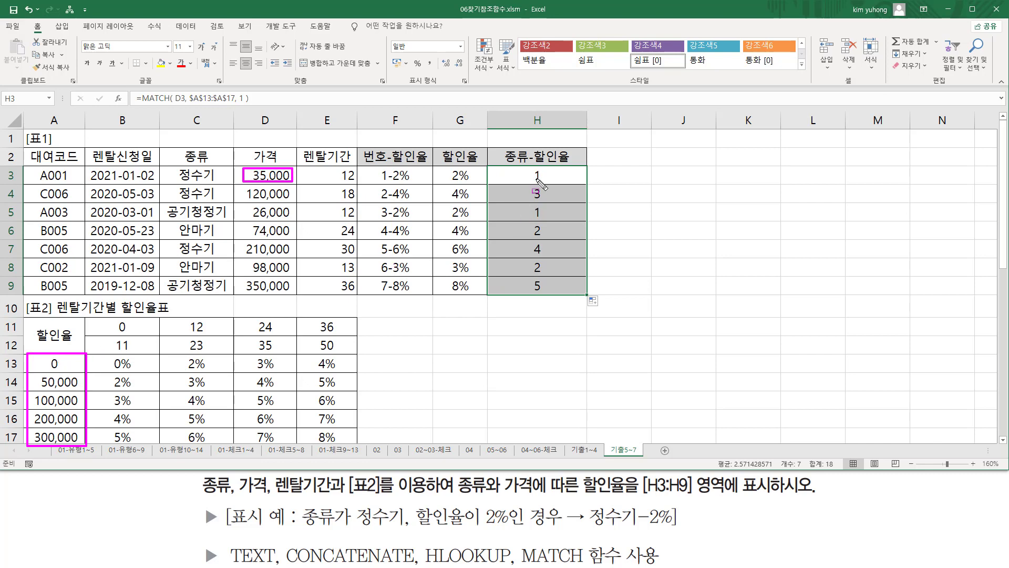
drag(532, 180, 552, 180)
drag(247, 200, 292, 201)
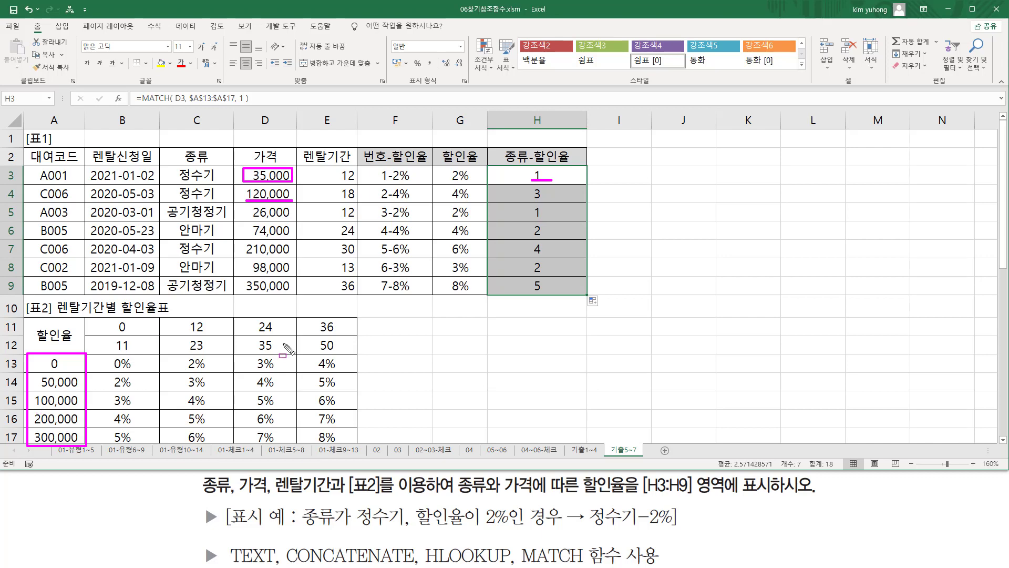
drag(538, 200, 548, 201)
drag(249, 238, 289, 238)
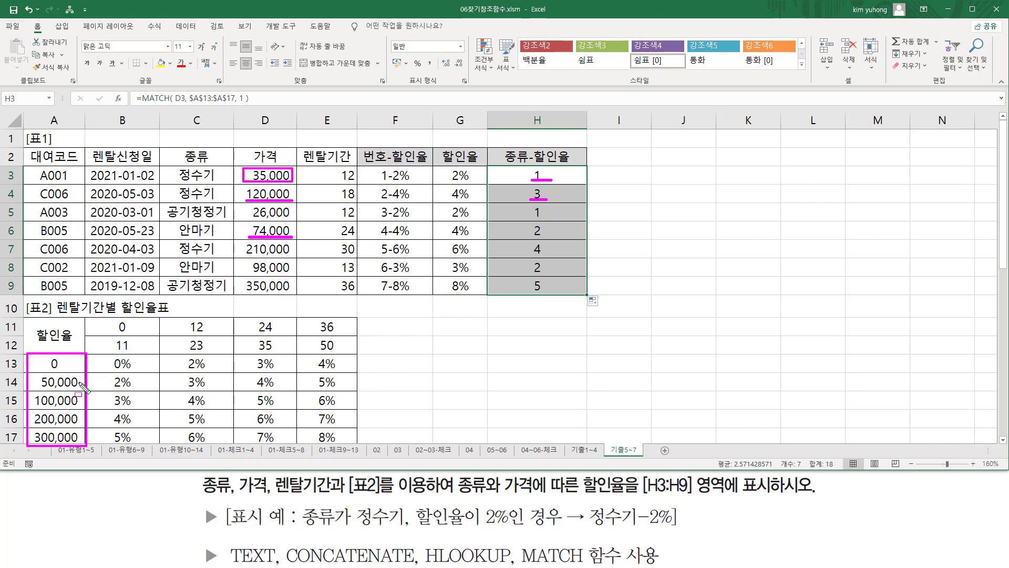
drag(528, 237, 550, 237)
key(Escape)
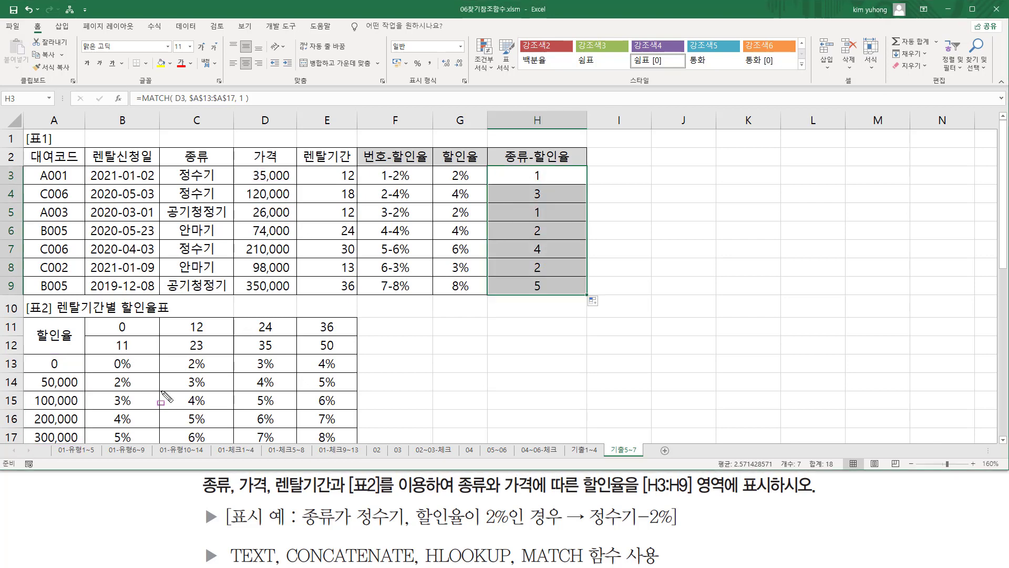
mouse_move(87, 319)
mouse_down()
mouse_move(104, 368)
mouse_move(358, 448)
mouse_up()
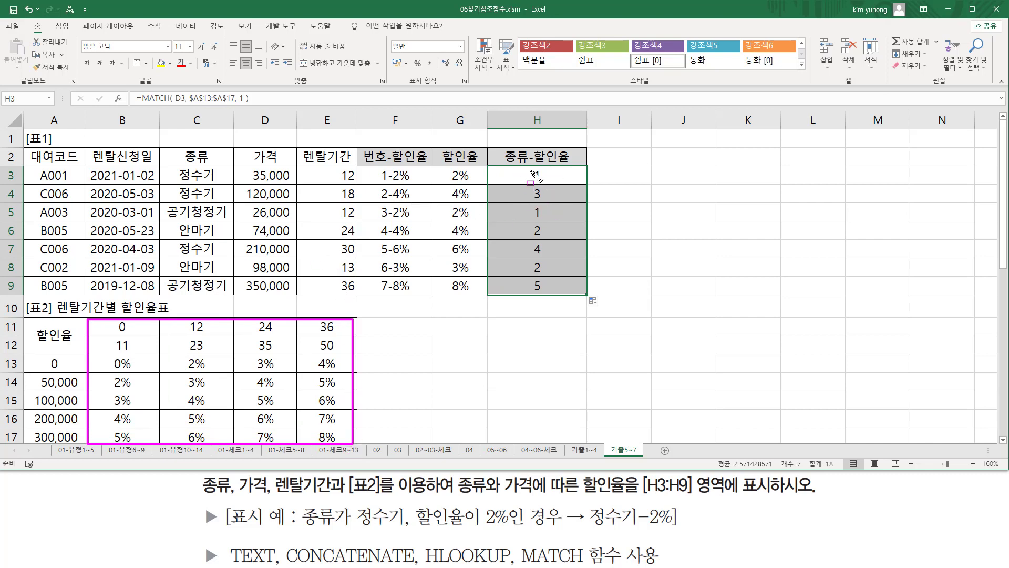
drag(32, 356, 74, 442)
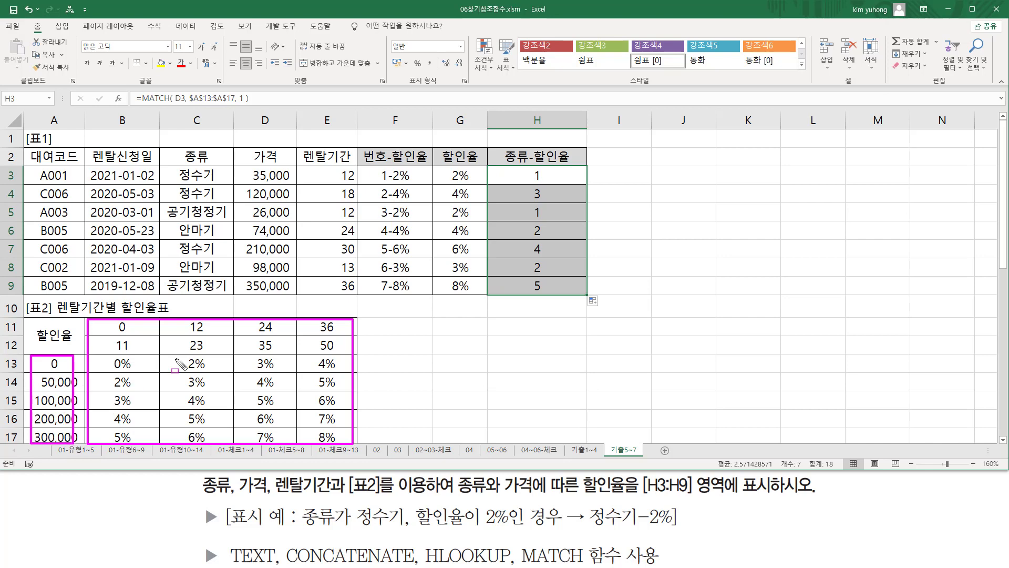
drag(138, 342, 145, 349)
mouse_move(54, 345)
mouse_down()
mouse_move(80, 346)
mouse_move(85, 328)
mouse_up()
key(Escape)
Append +2 to the MATCH formula in H3 to account for the two header rows of [표2]
double_click(550, 173)
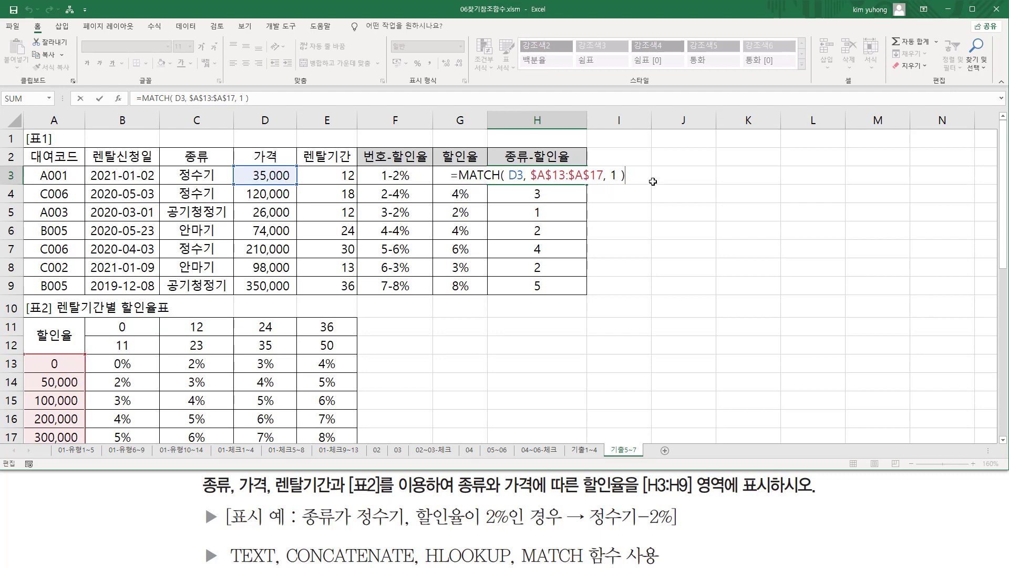
text(+2)
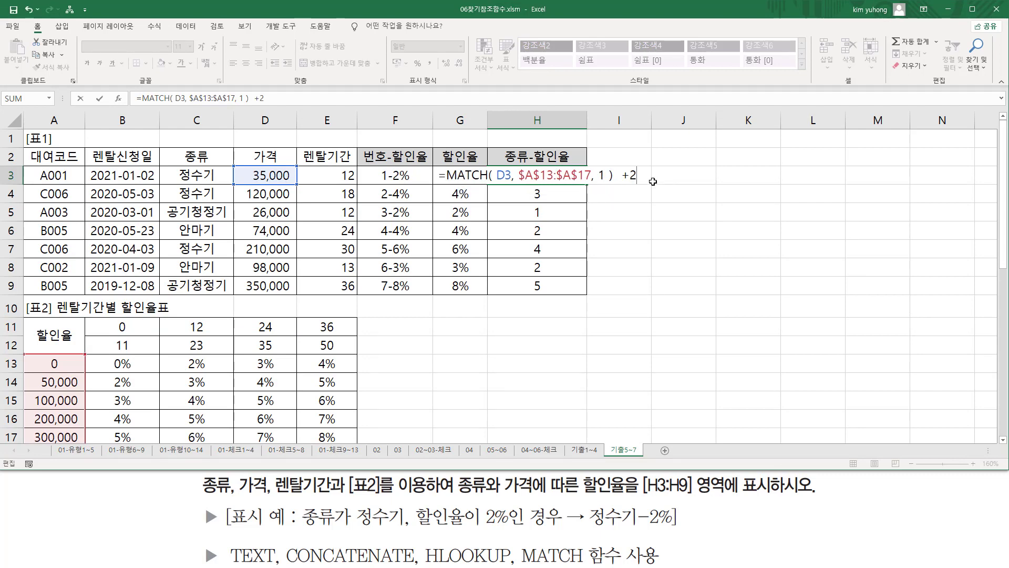
key(Return)
click(582, 177)
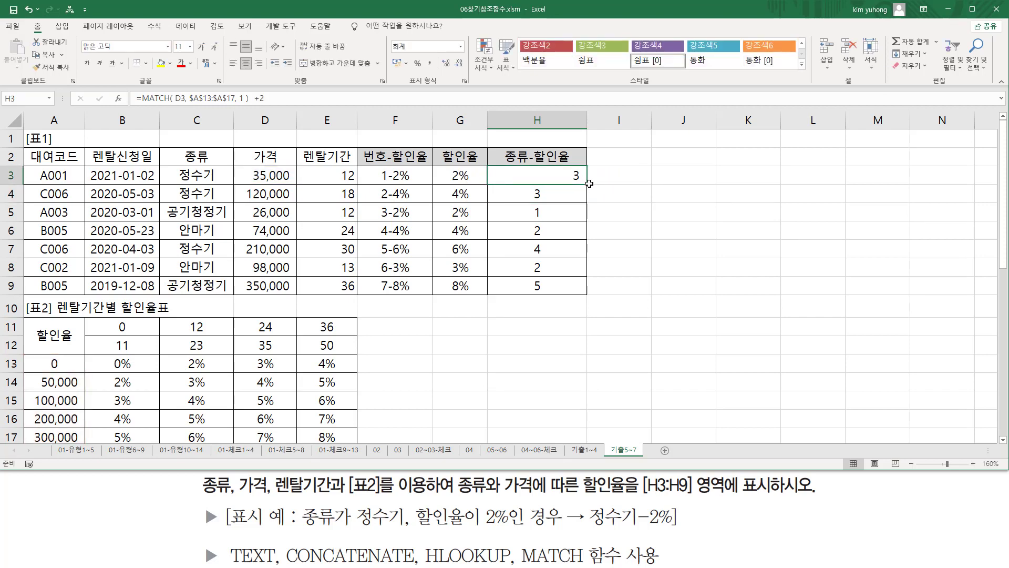
Fill the MATCH formula with +2 from H3 down to H9
drag(588, 186, 581, 288)
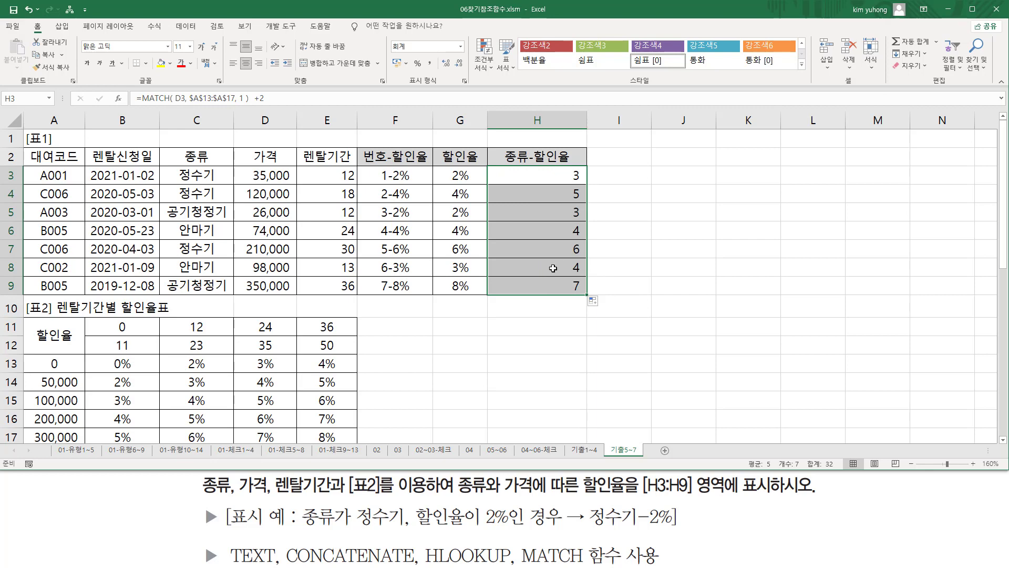
drag(426, 562, 509, 562)
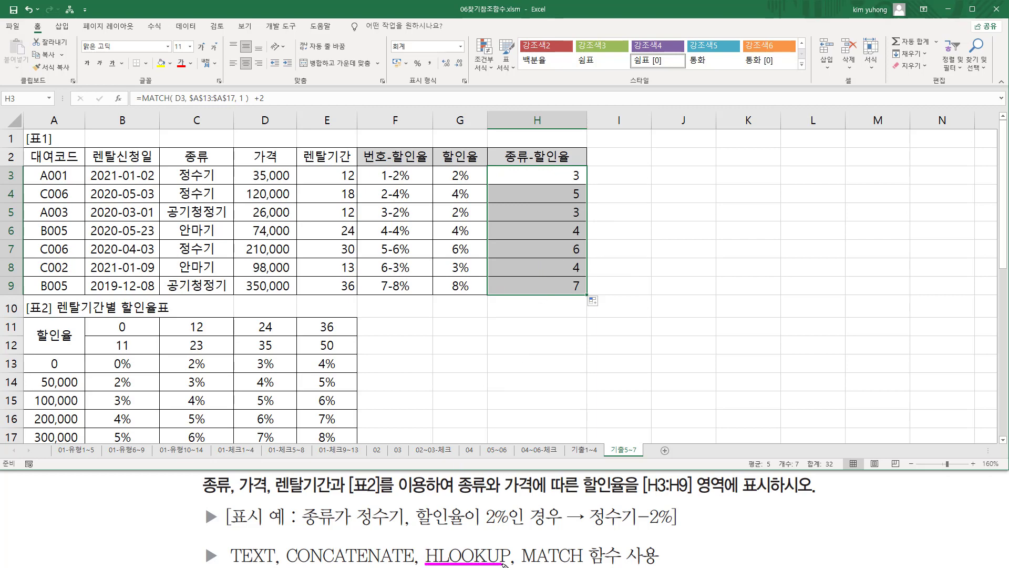
mouse_move(569, 165)
mouse_down()
mouse_move(568, 277)
mouse_move(588, 299)
mouse_move(588, 164)
mouse_up()
key(Escape)
Cut the whole MATCH expression with its +2 out of the H3 formula, leaving only the equals sign
click(522, 175)
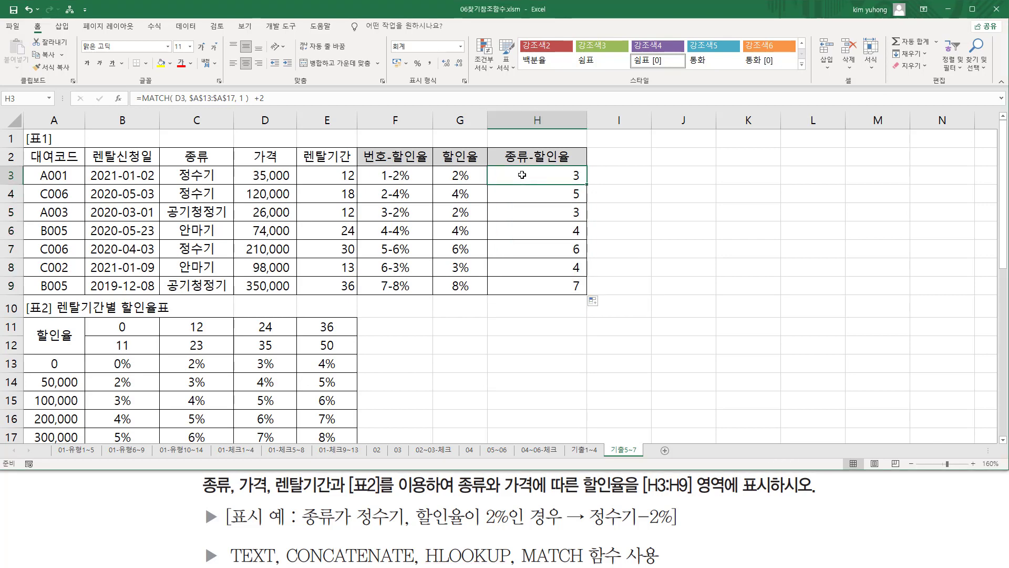
double_click(522, 175)
drag(448, 175, 794, 177)
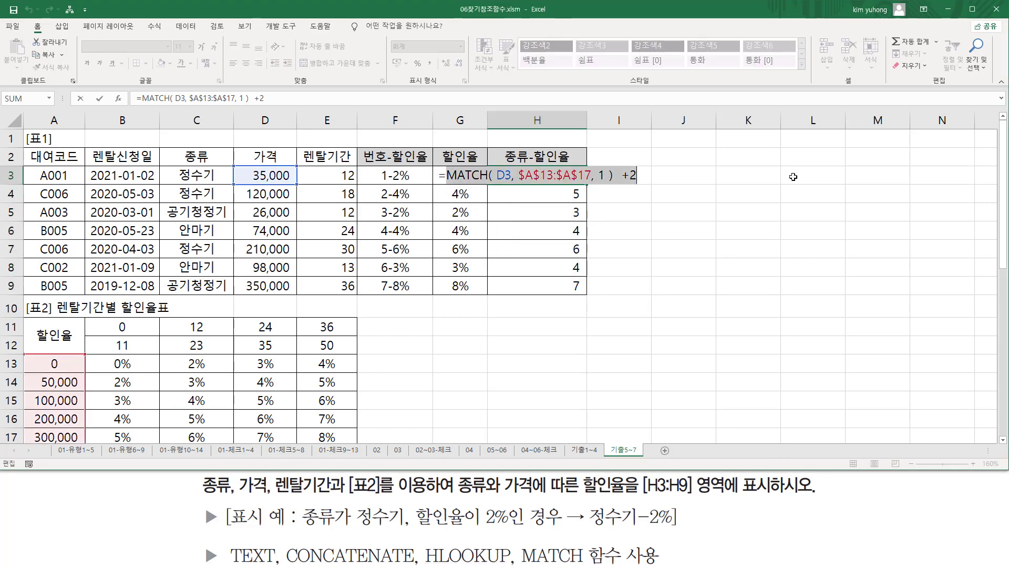
key(BackSpace)
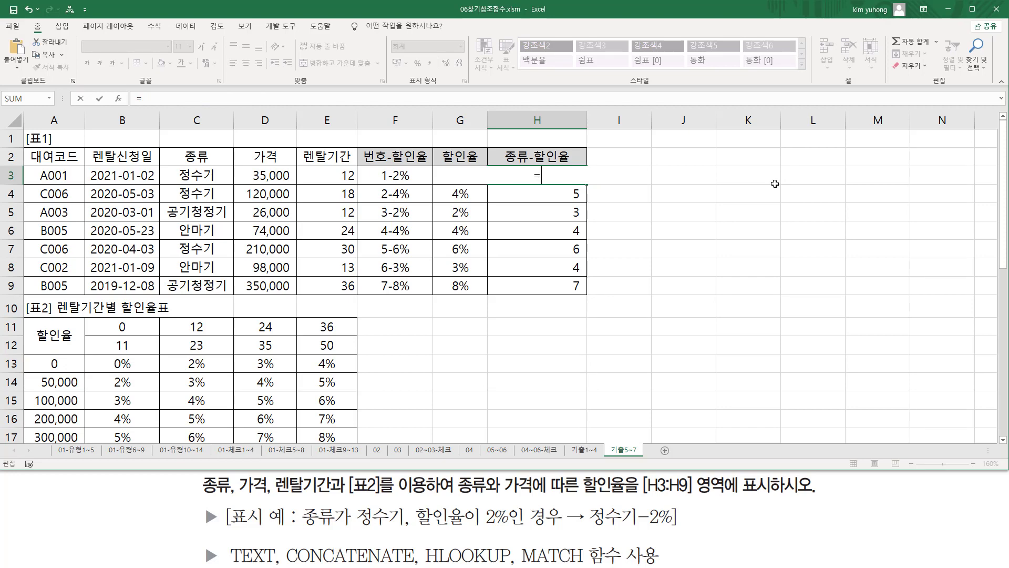
Start an HLOOKUP formula in H3 with E3 as lookup value and the absolute range $B$11:$E$17 as table array
text(Hloo)
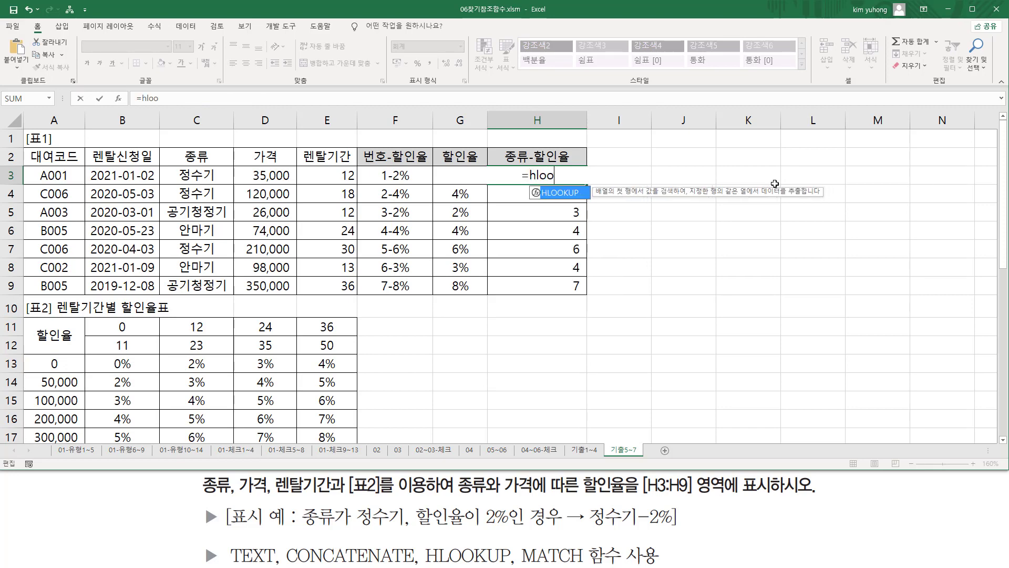
key(Tab)
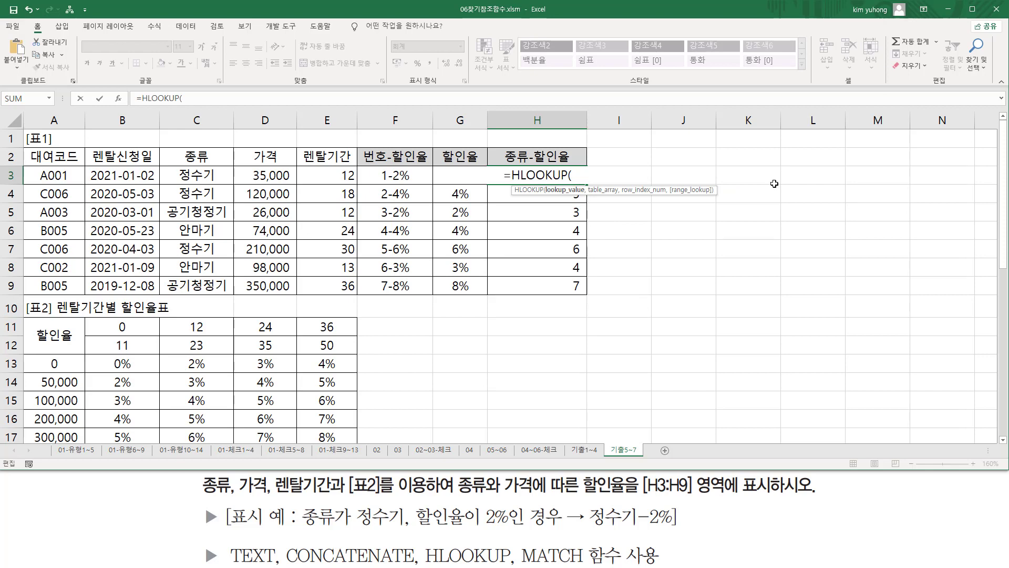
click(327, 176)
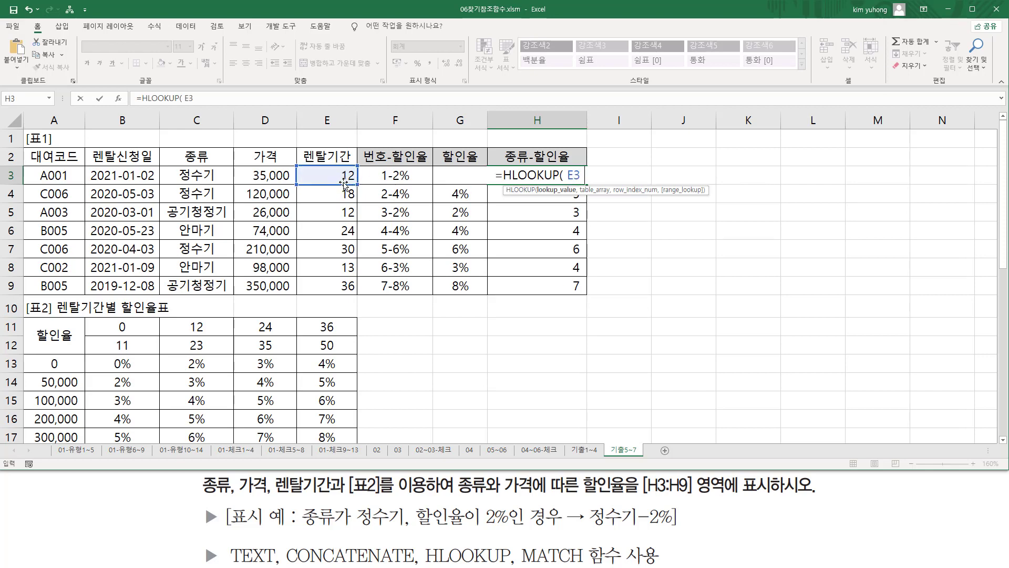
text(,)
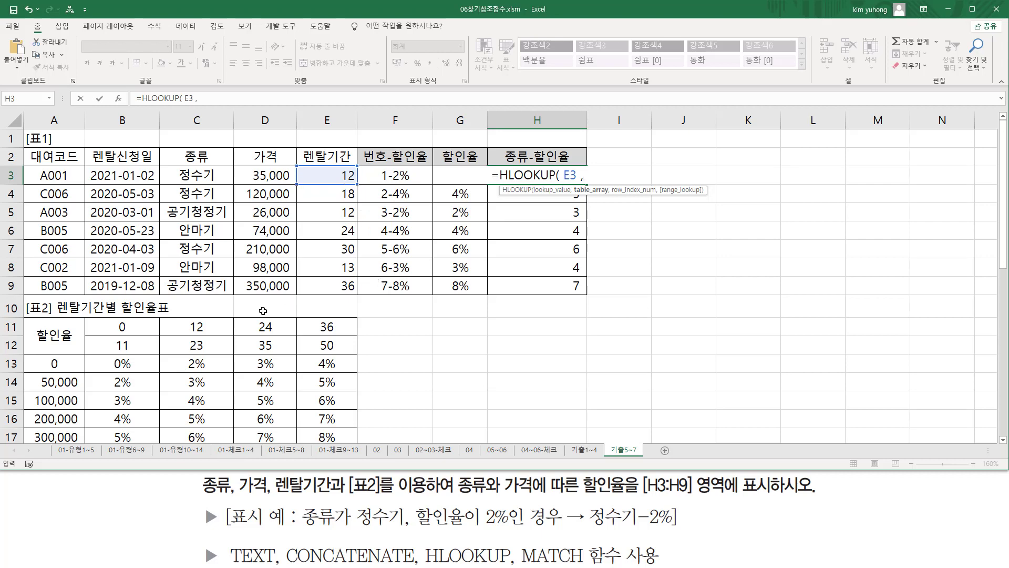
drag(122, 329, 321, 436)
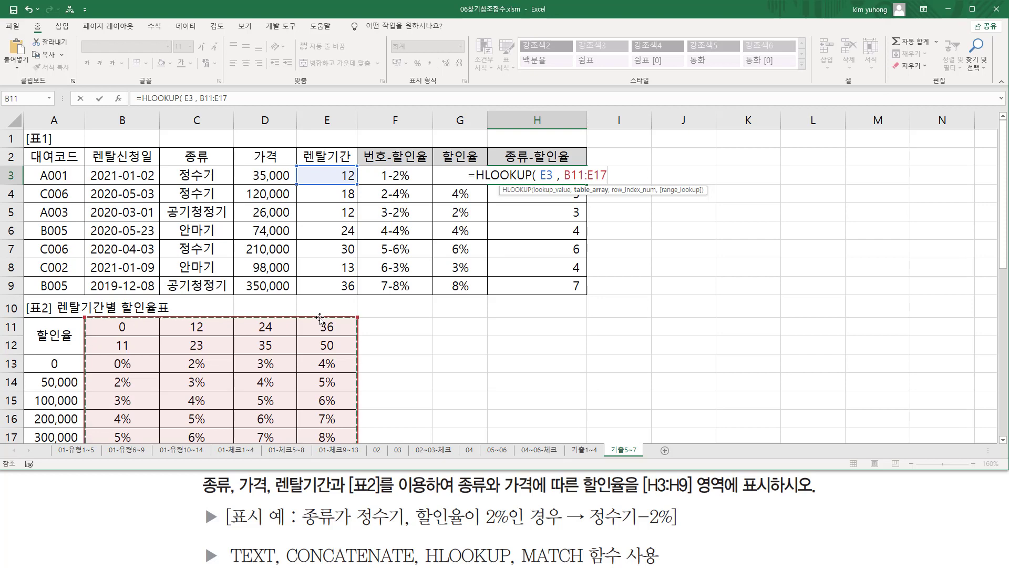
key(F4)
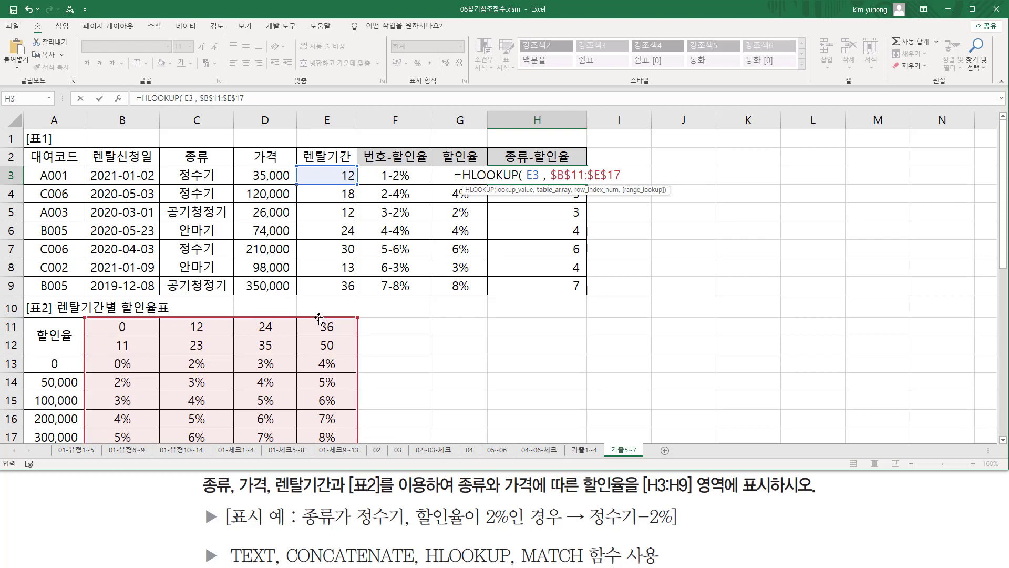
text(,)
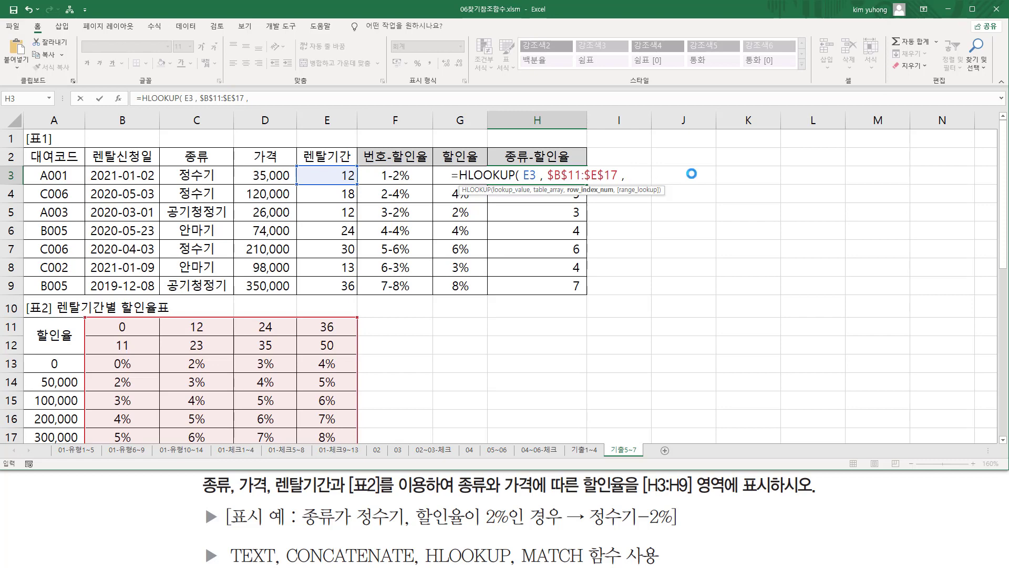
Insert MATCH( D3, $A$13:$A$17, 1 ) +2 as the HLOOKUP row index in H3, omitting the range_lookup argument
text(MATCH( D3, $A$13:$A$17, 1 )  +2)
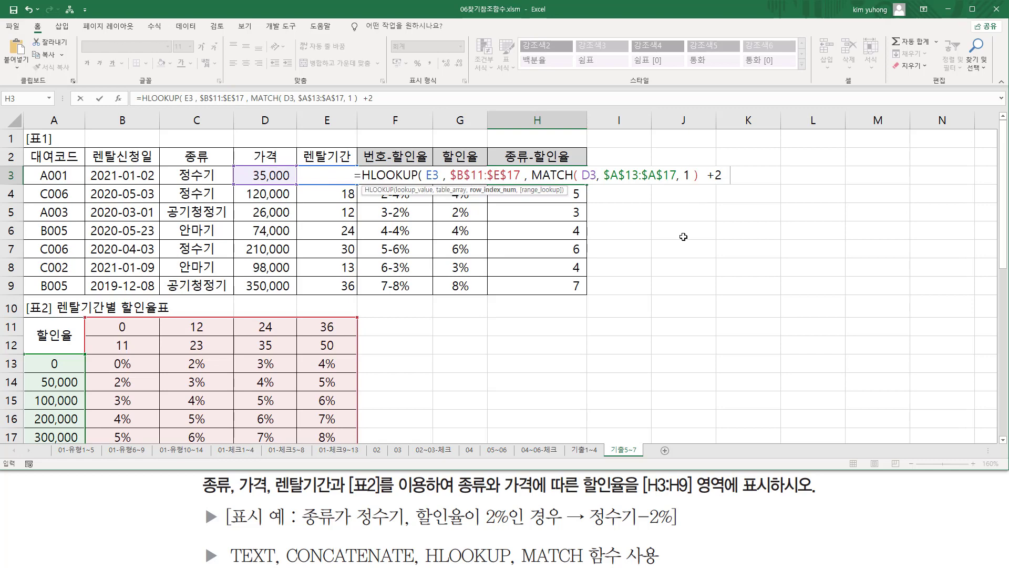
text(  ,)
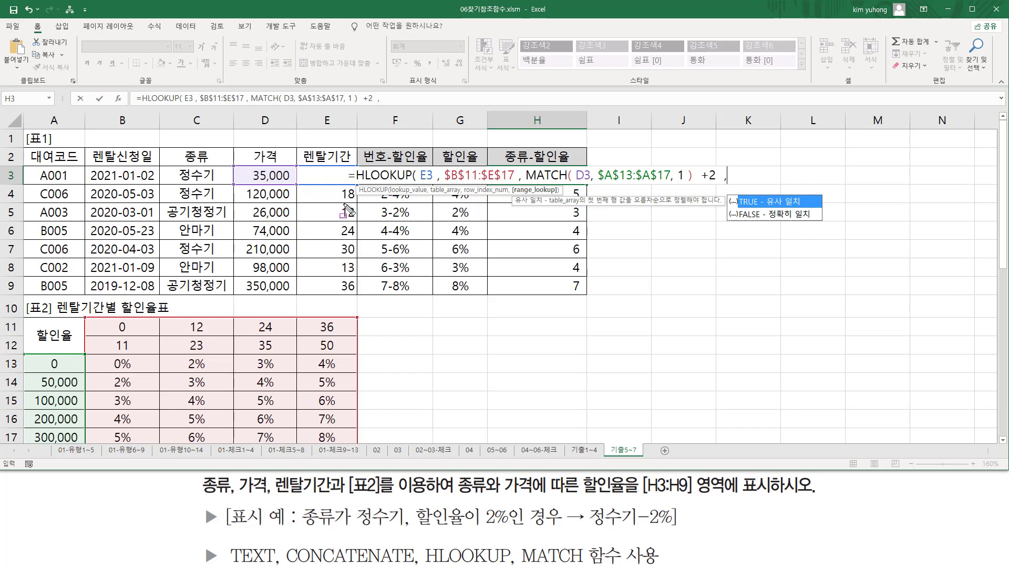
drag(338, 204, 361, 221)
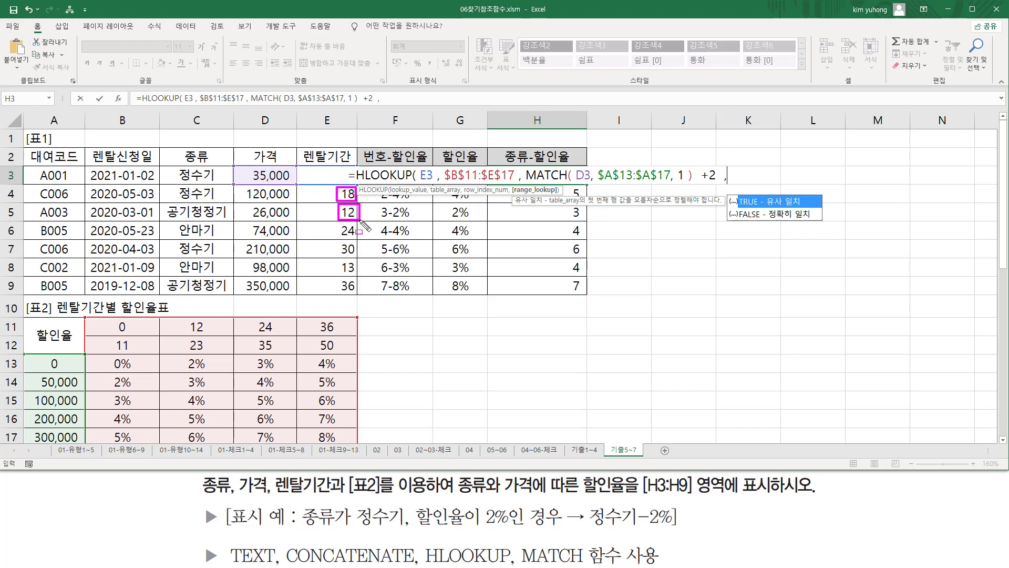
mouse_move(99, 315)
mouse_down()
mouse_move(273, 432)
mouse_move(349, 451)
mouse_up()
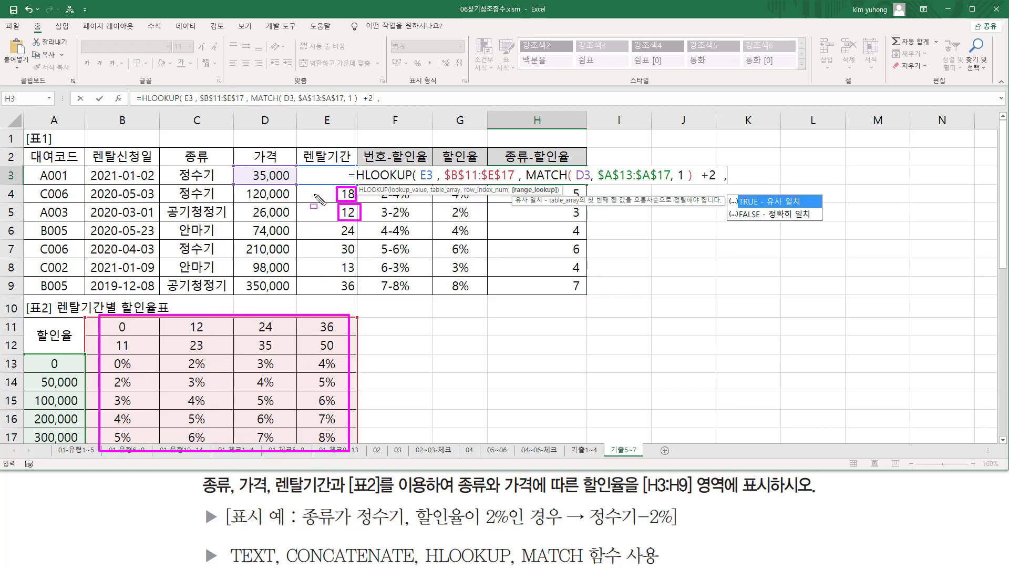
drag(314, 195, 341, 194)
drag(339, 255, 358, 255)
drag(339, 273, 367, 273)
key(Escape)
key(BackSpace)
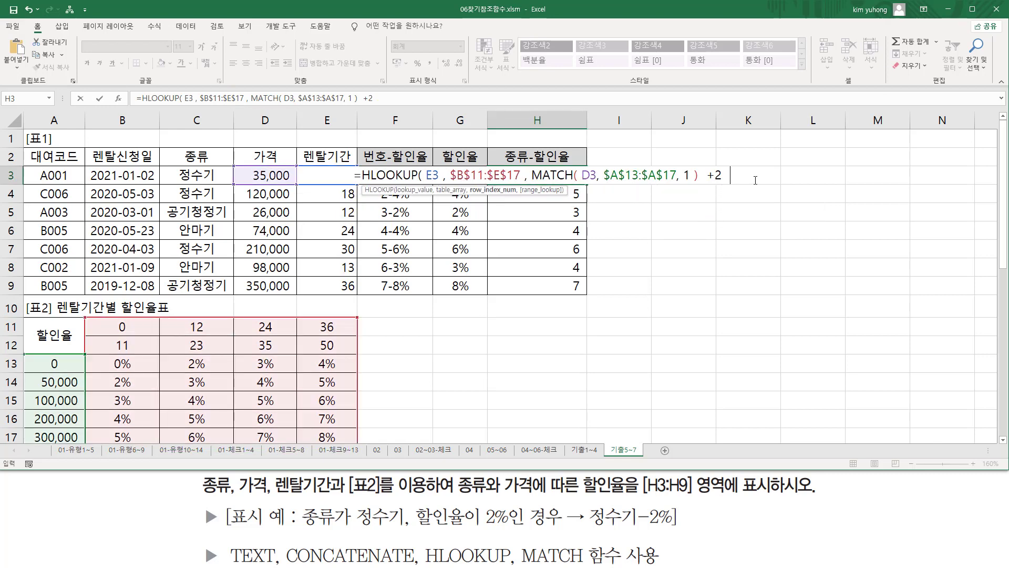
Complete the HLOOKUP formula in H3 and fill it down to H9
text())
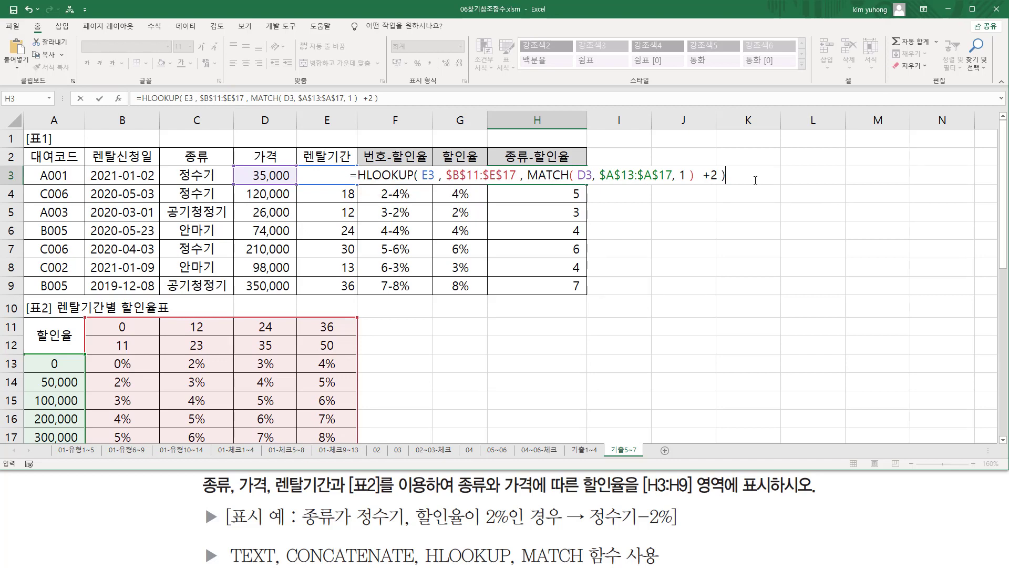
key(Return)
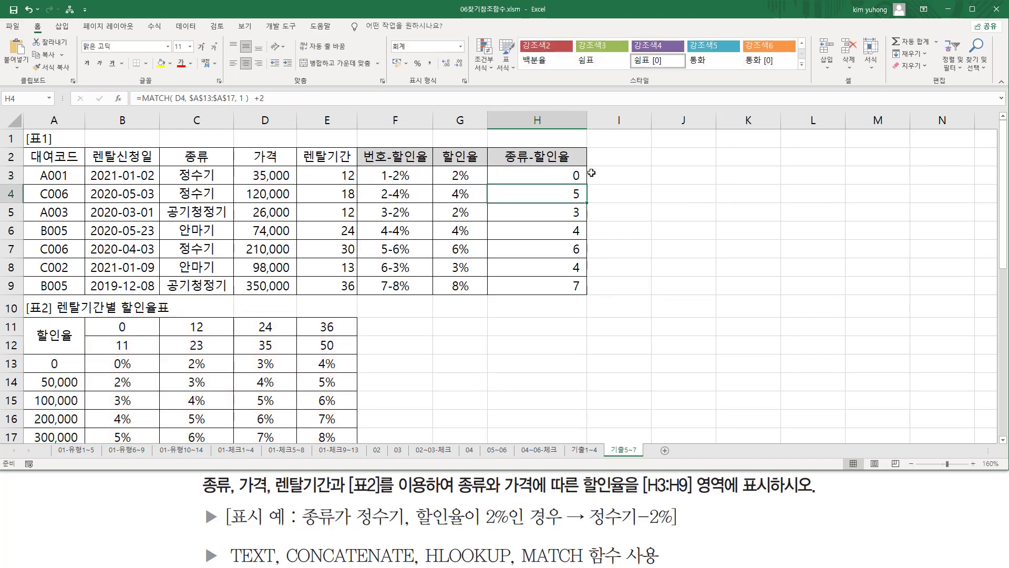
key(Up)
drag(587, 184, 582, 292)
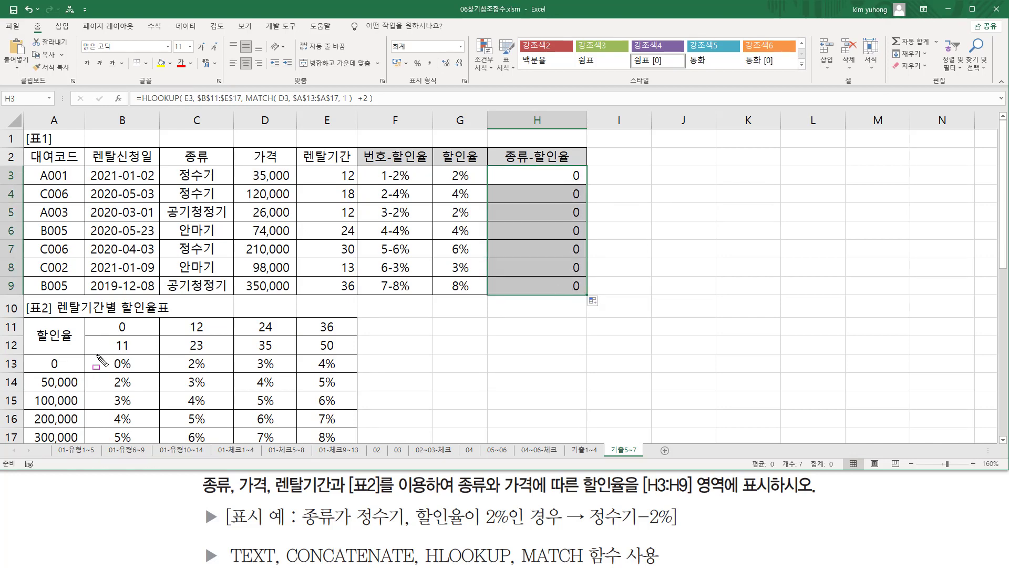
mouse_move(97, 357)
mouse_down()
mouse_move(279, 376)
mouse_move(340, 442)
mouse_up()
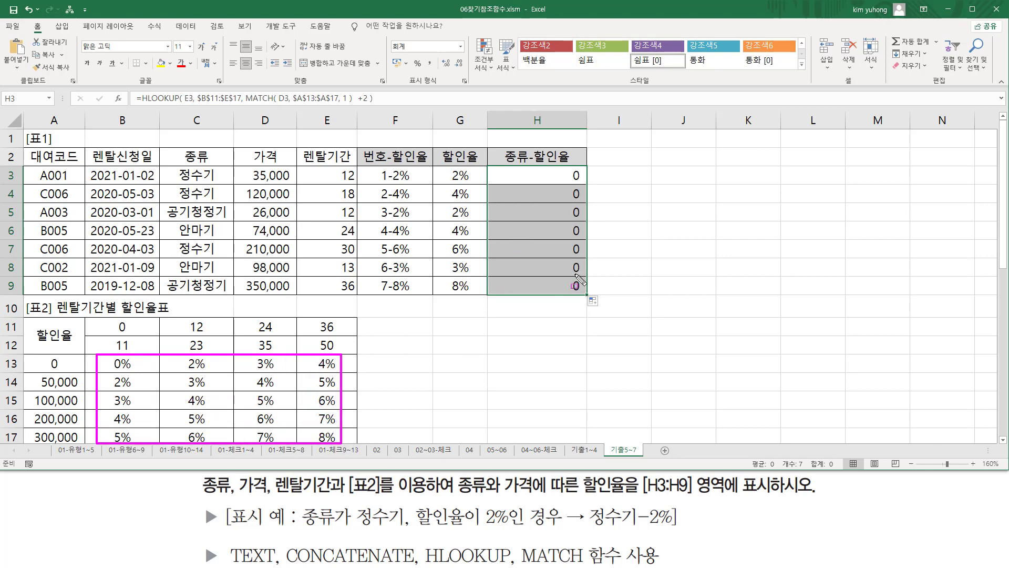
key(Escape)
Preview the H3:H9 results in the General number format, then close the cell format dialog without applying it
key(ctrl+shift+Down)
key(ctrl+1)
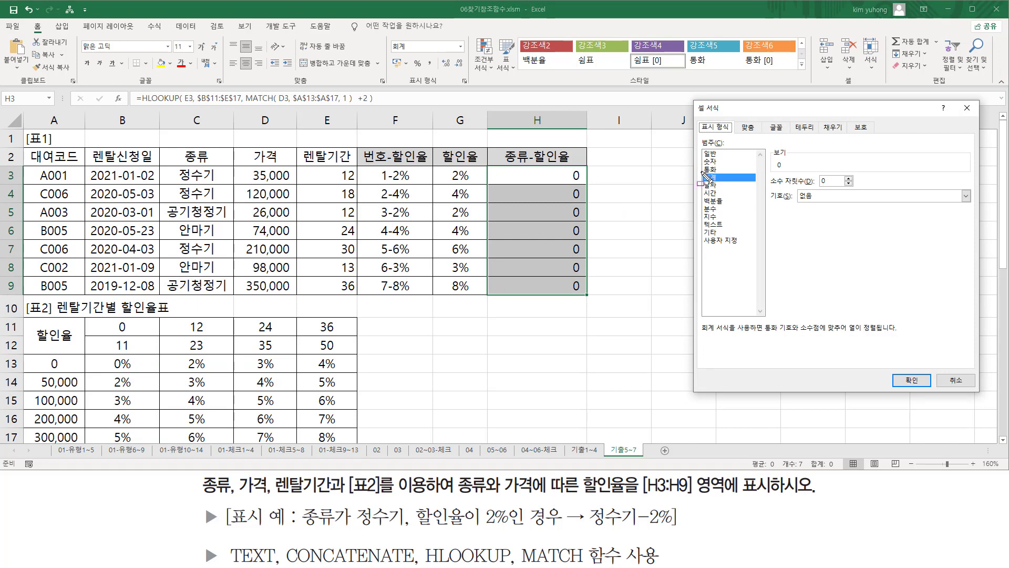
mouse_move(702, 170)
mouse_down()
mouse_move(736, 196)
mouse_move(726, 185)
mouse_up()
click(723, 154)
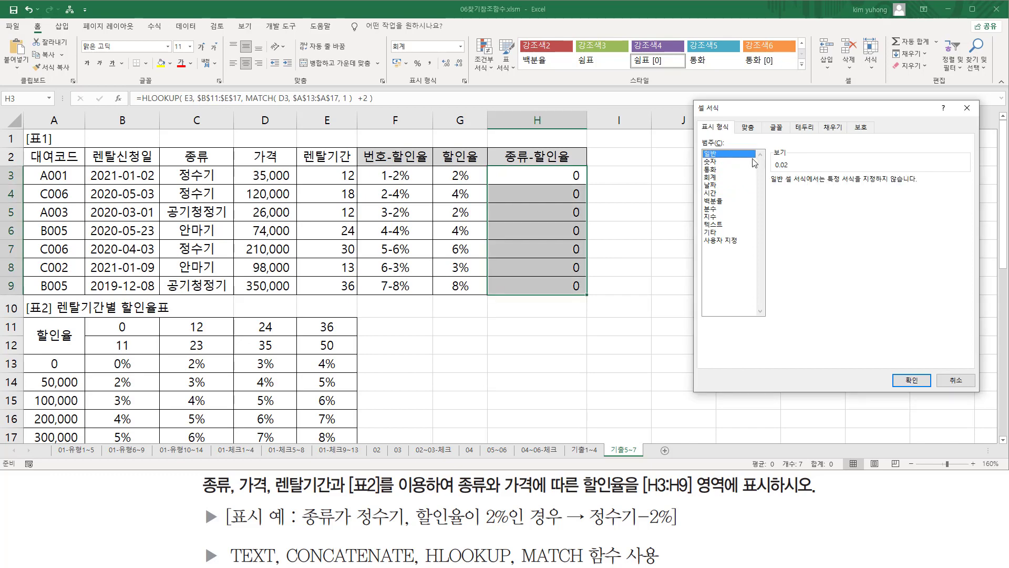
drag(776, 167, 791, 168)
key(Escape)
click(951, 382)
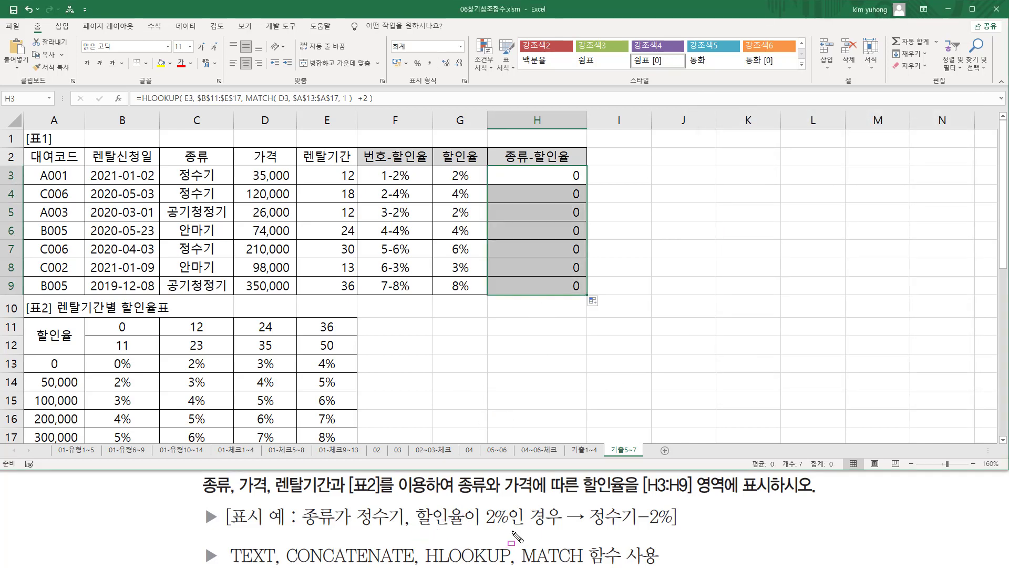
Wrap the HLOOKUP formula in H3 in a TEXT function with the format "0%"
drag(480, 501, 509, 532)
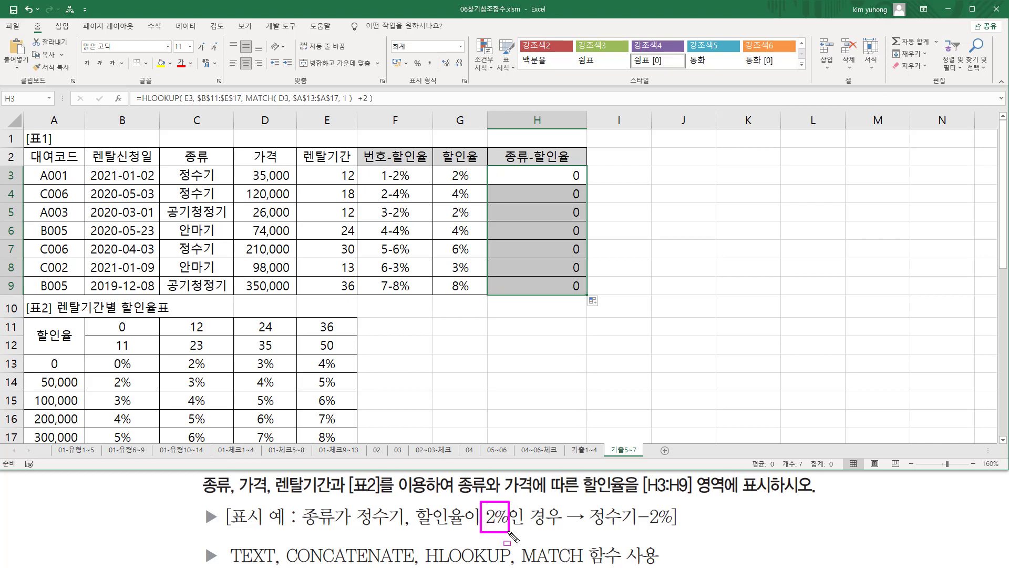
drag(644, 525, 682, 525)
mouse_move(226, 541)
mouse_down()
mouse_move(278, 541)
mouse_move(277, 564)
mouse_up()
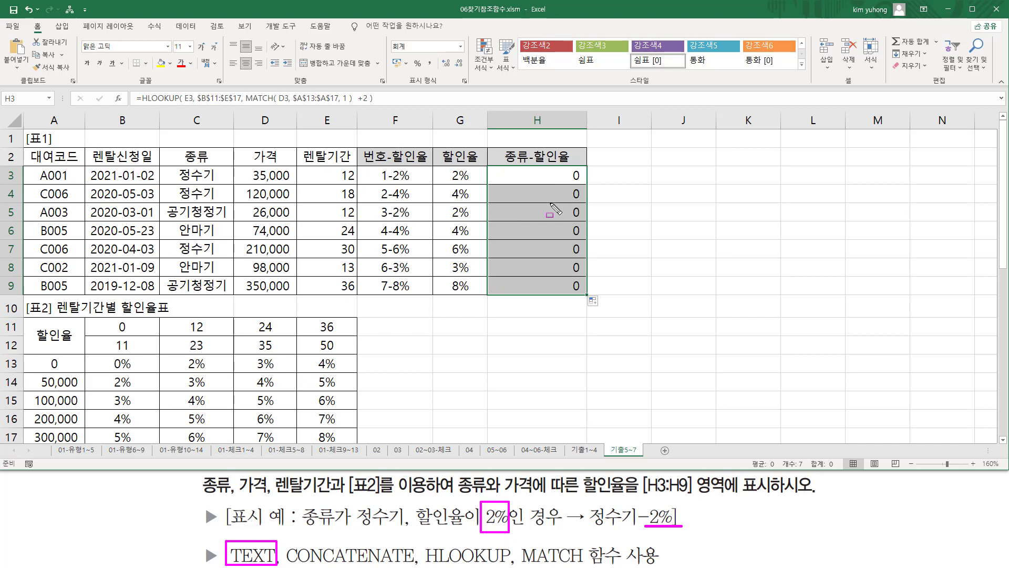
double_click(547, 176)
click(366, 175)
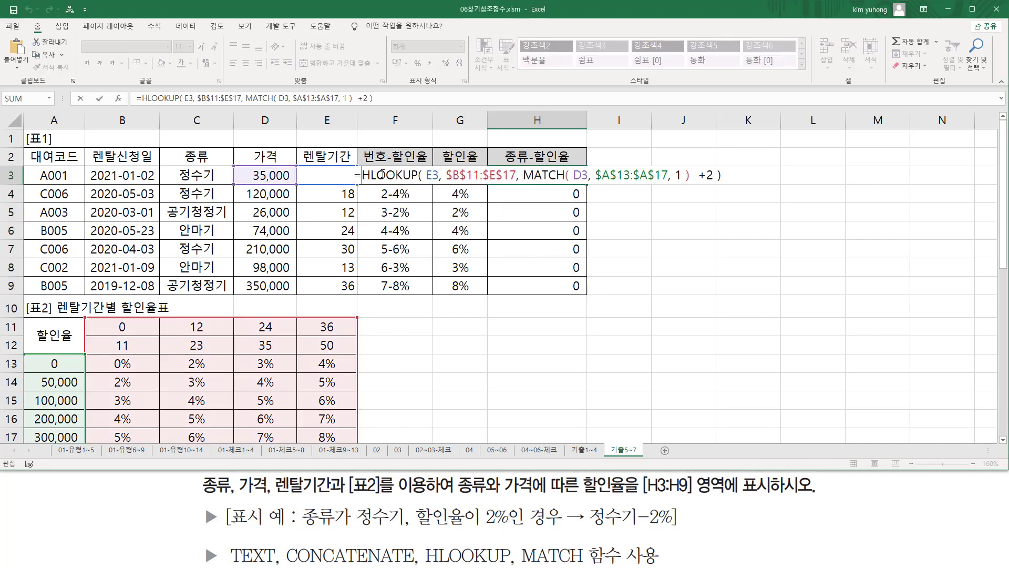
text(TEXT()
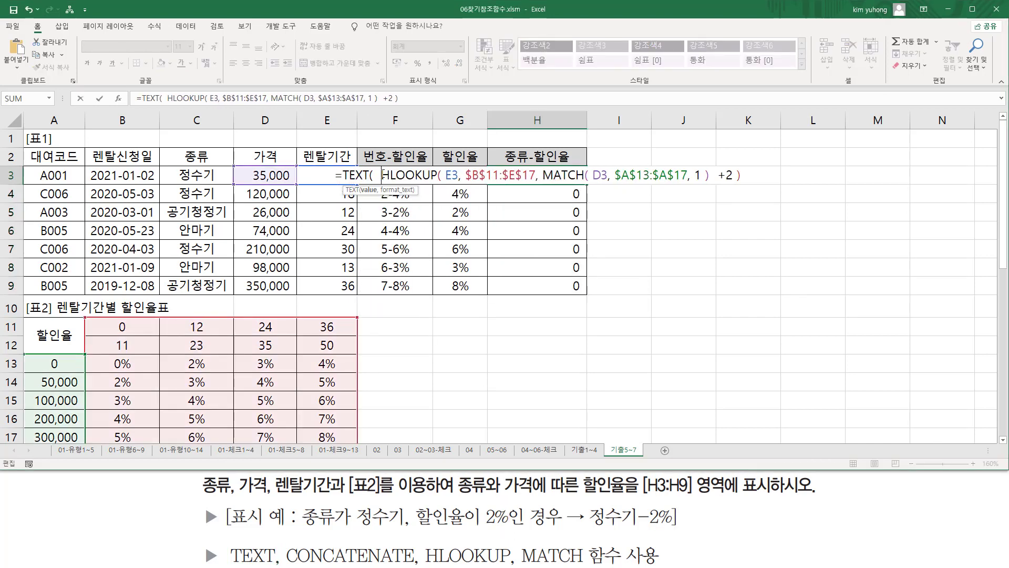
drag(381, 175, 790, 174)
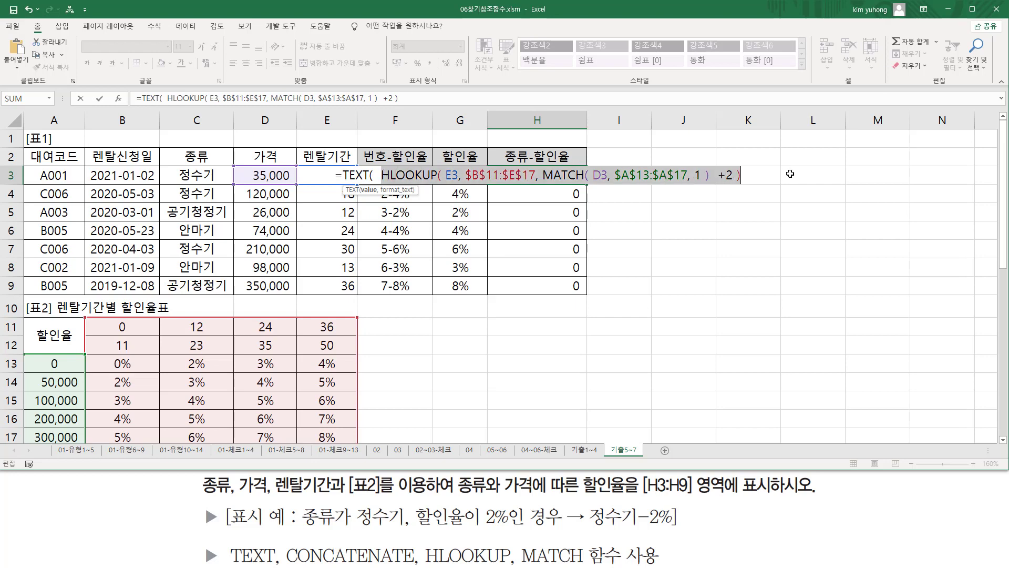
click(765, 175)
text(, )
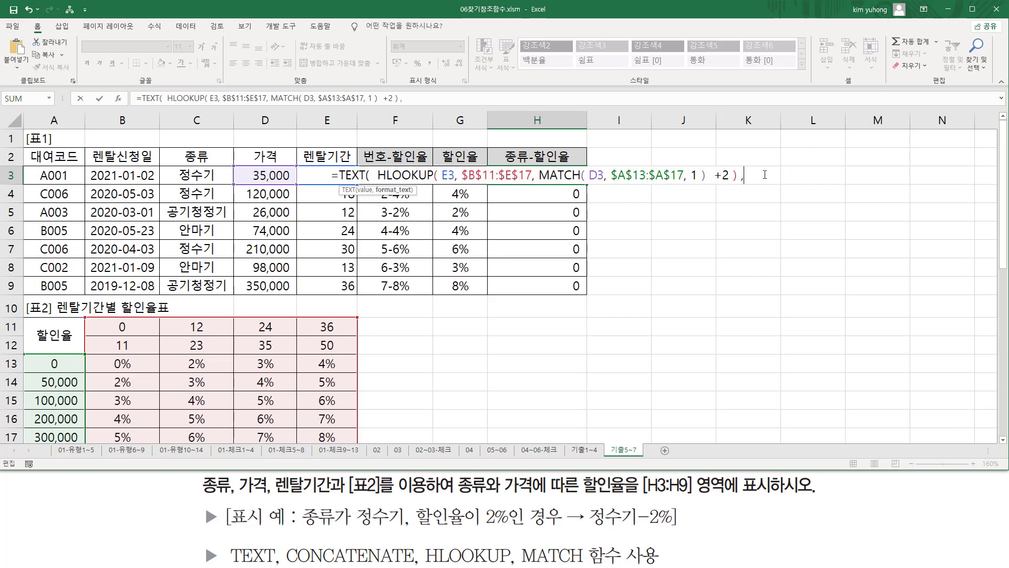
text("0)
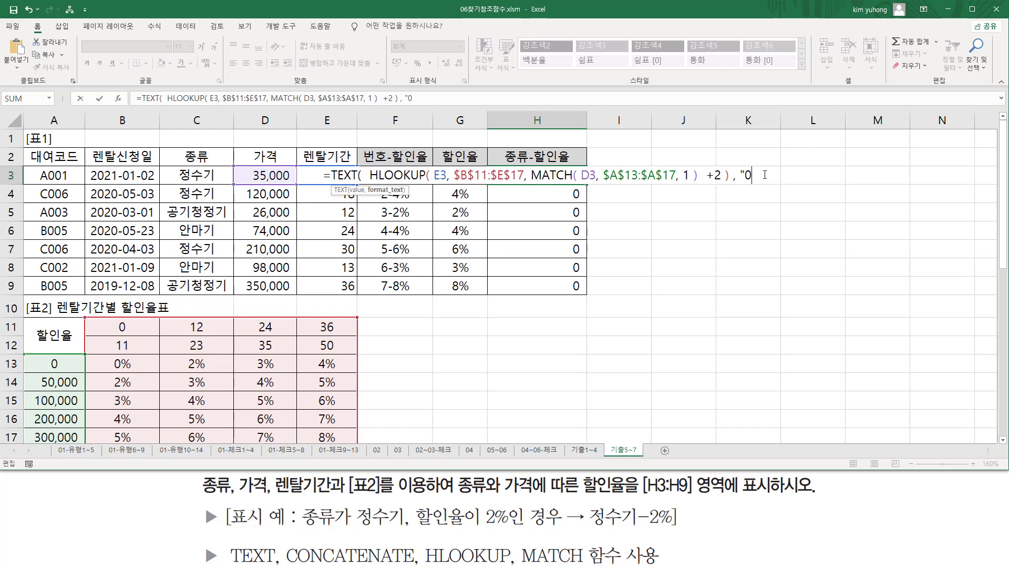
text(%")
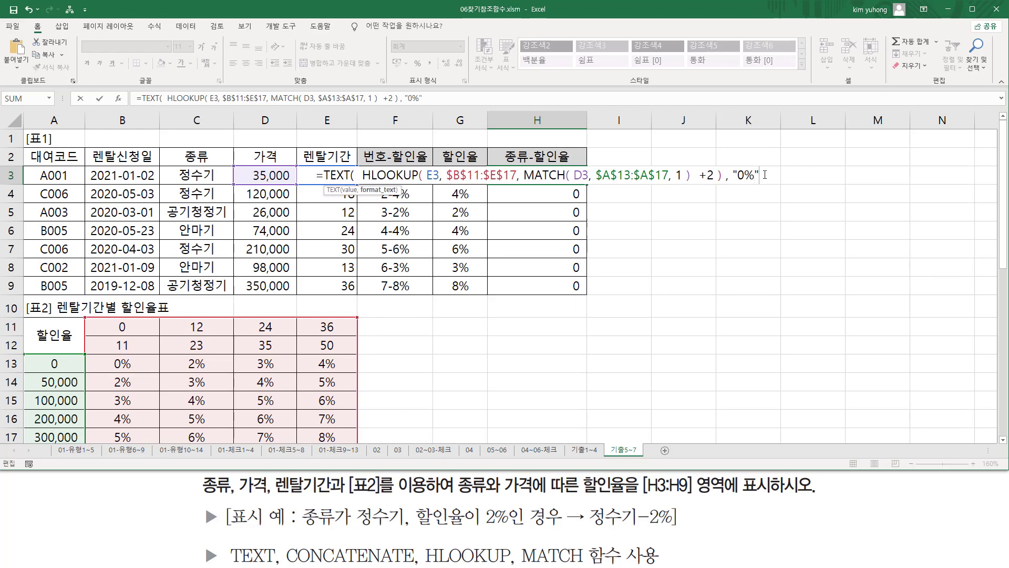
text( ))
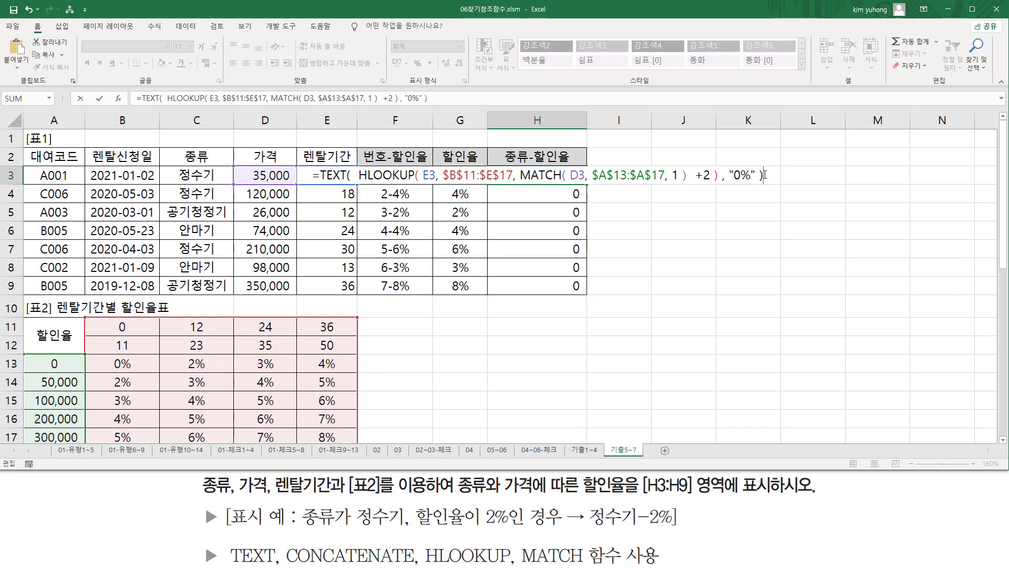
Commit the TEXT formula in H3 and fill it down to H9
key(Return)
click(572, 183)
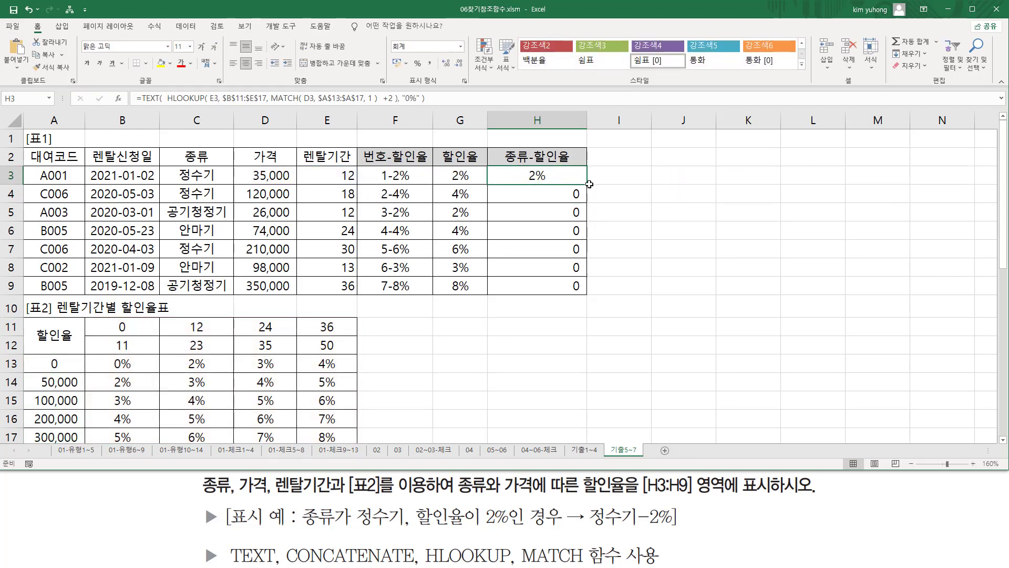
drag(587, 184, 585, 292)
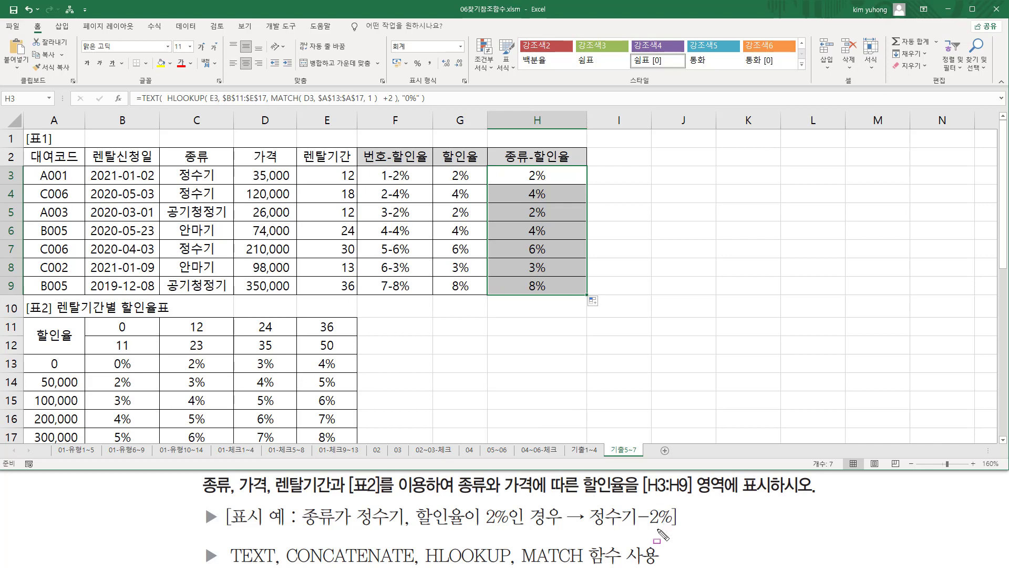
drag(650, 526, 673, 527)
drag(592, 526, 635, 526)
drag(167, 167, 230, 292)
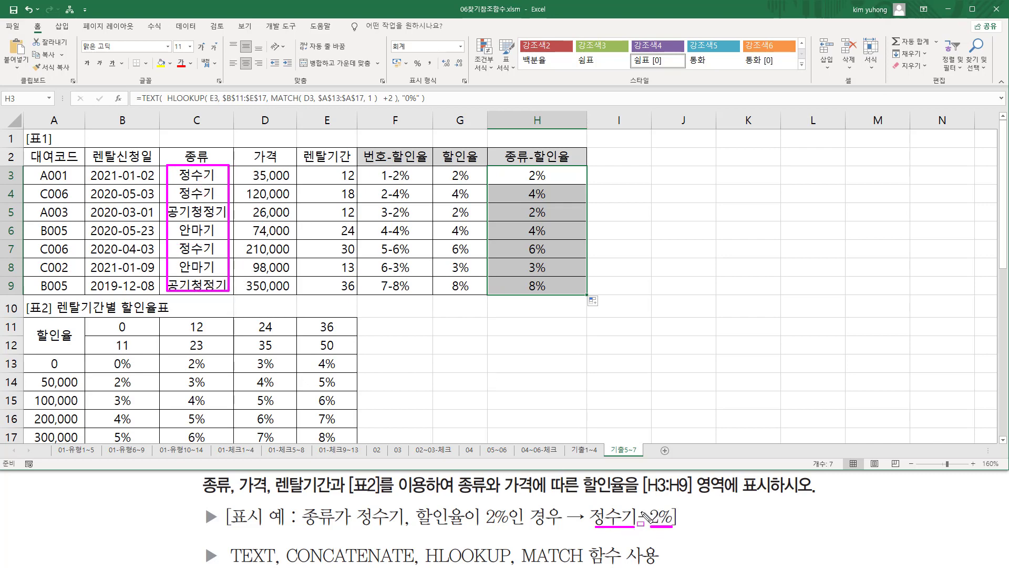
mouse_move(652, 509)
mouse_down()
mouse_move(637, 526)
mouse_move(654, 524)
mouse_up()
key(Escape)
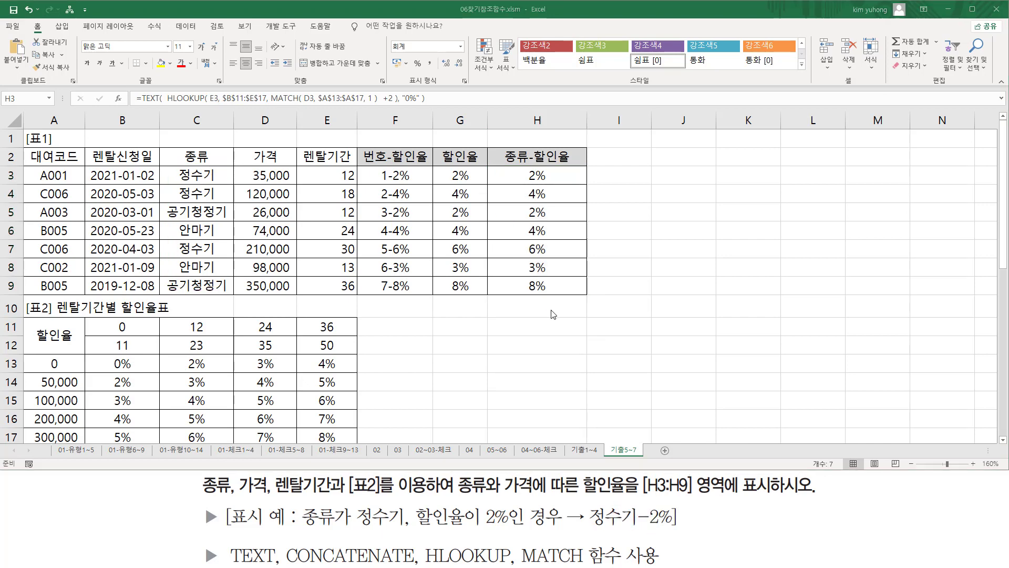
Cut the whole TEXT expression out of the H3 formula and start a CONCATENATE function after the equals sign
double_click(534, 178)
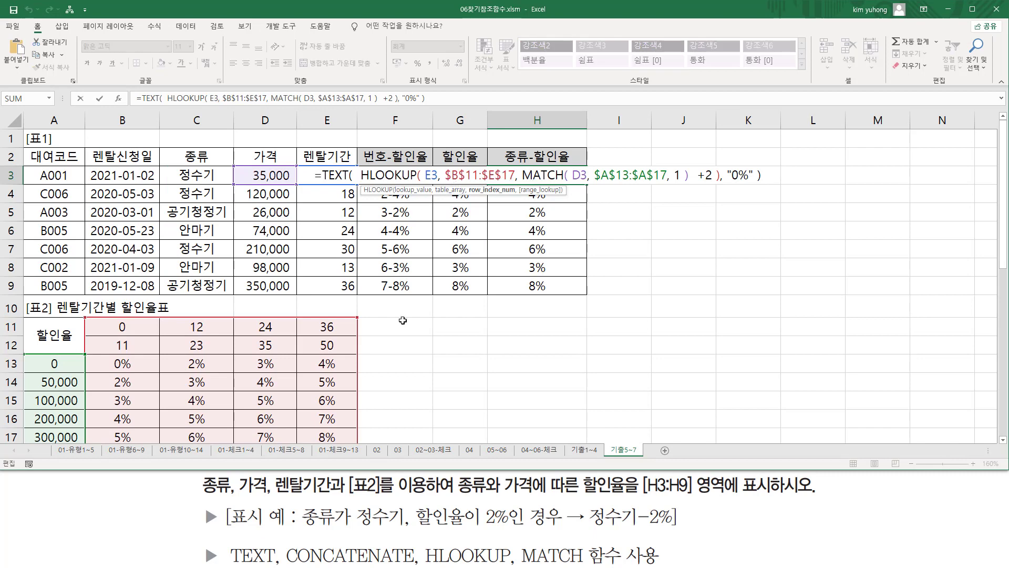
drag(286, 541, 414, 563)
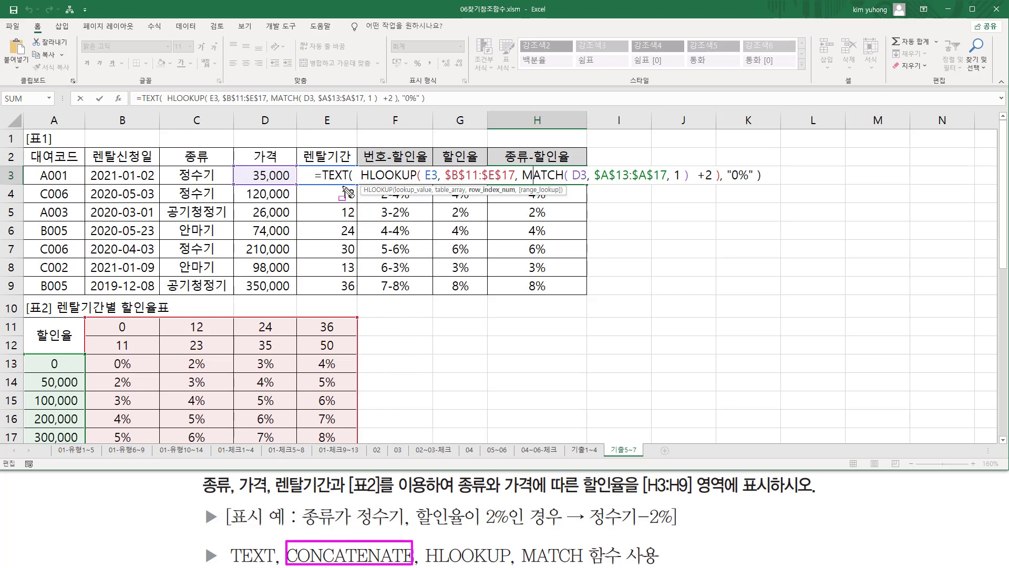
key(Escape)
click(325, 176)
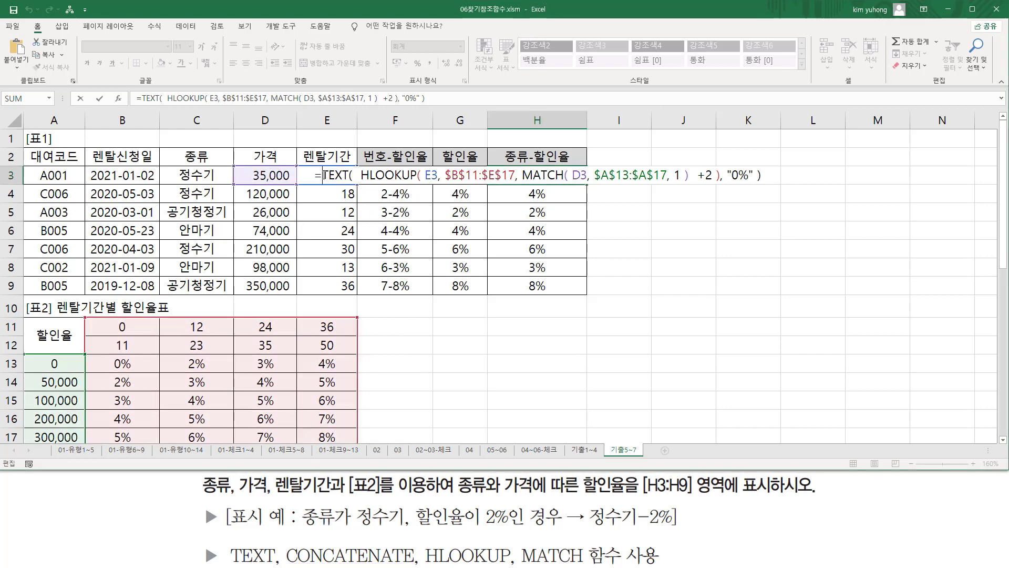
drag(324, 175, 890, 174)
key(ctrl+x)
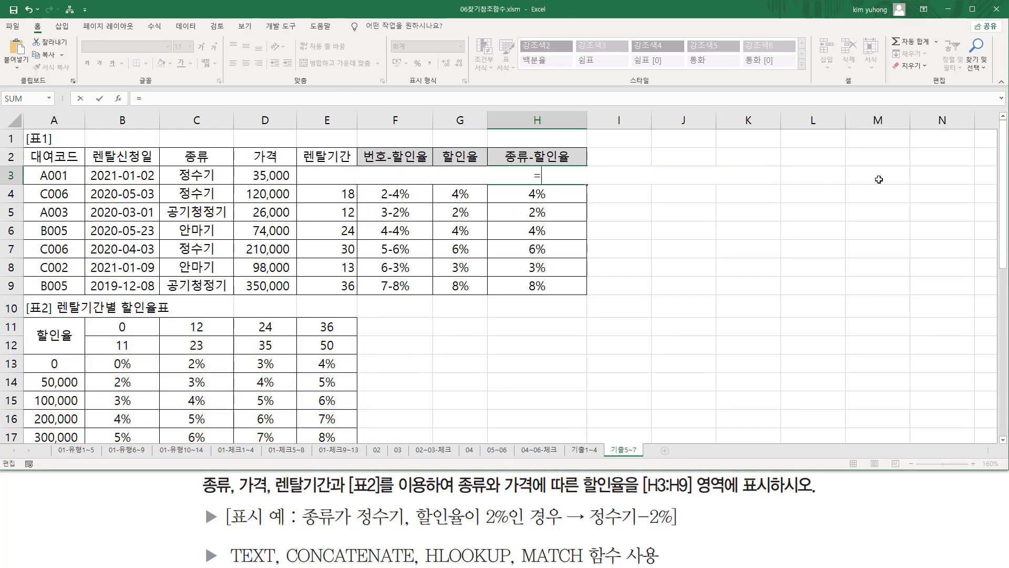
text(con)
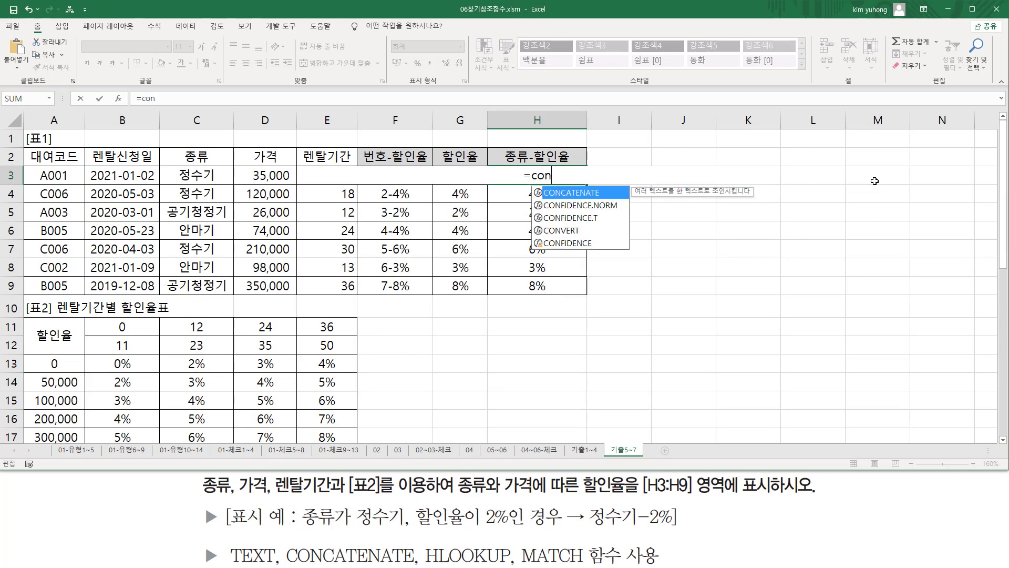
key(Tab)
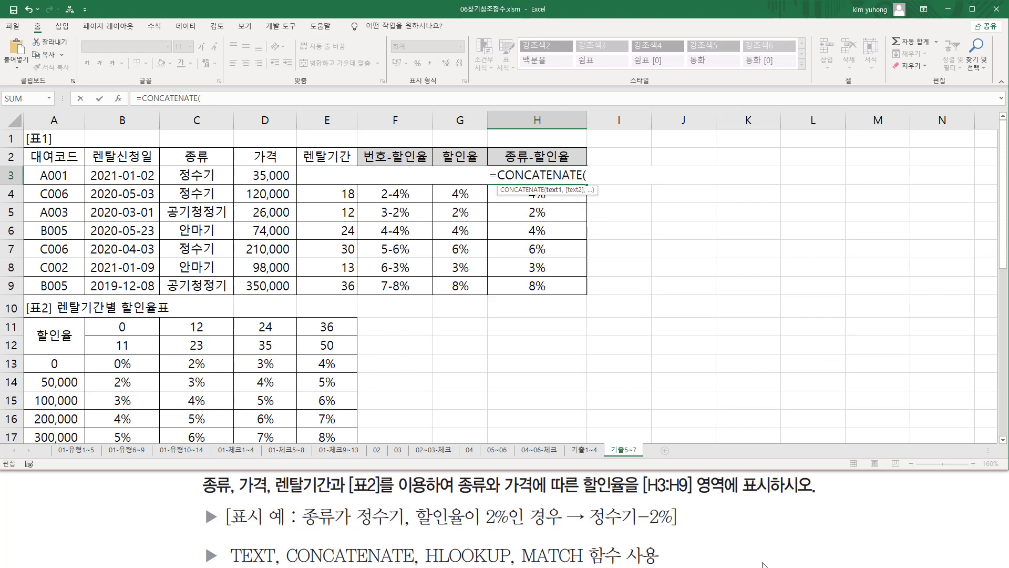
Give CONCATENATE in H3 the arguments C3, "-" and the cut TEXT expression, and close the function
key(F2)
click(200, 174)
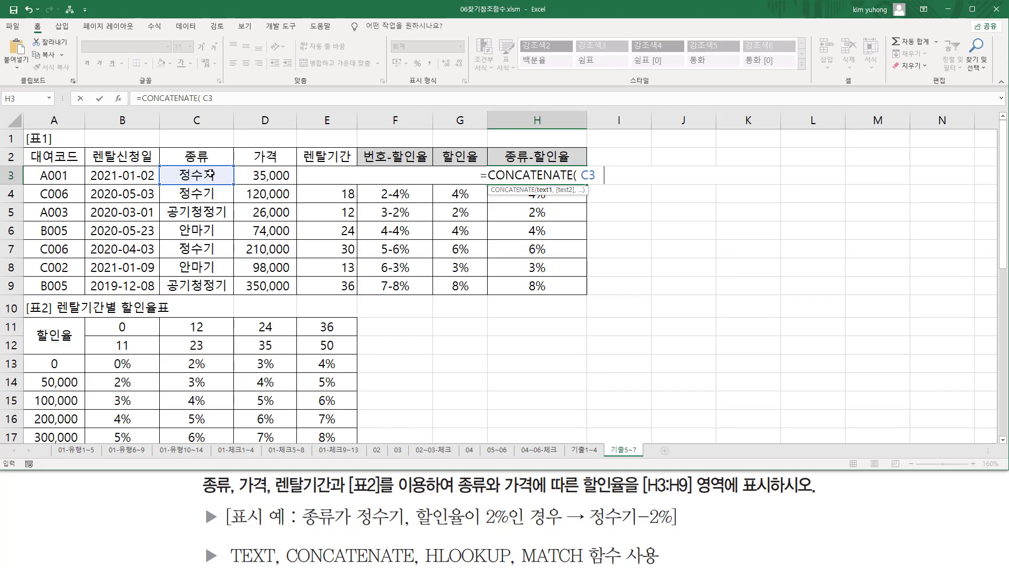
text(,)
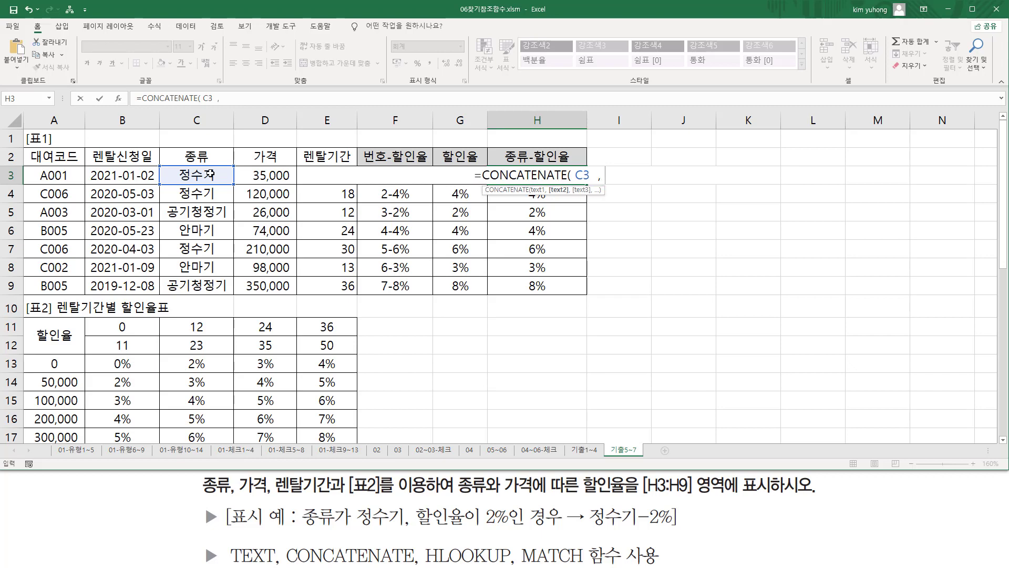
text( "-)
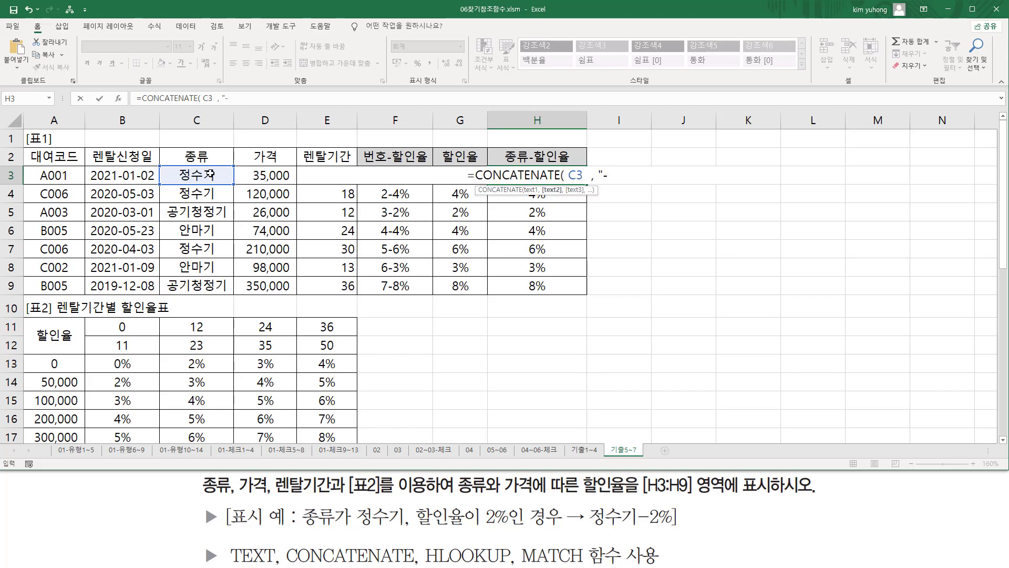
text(" ,)
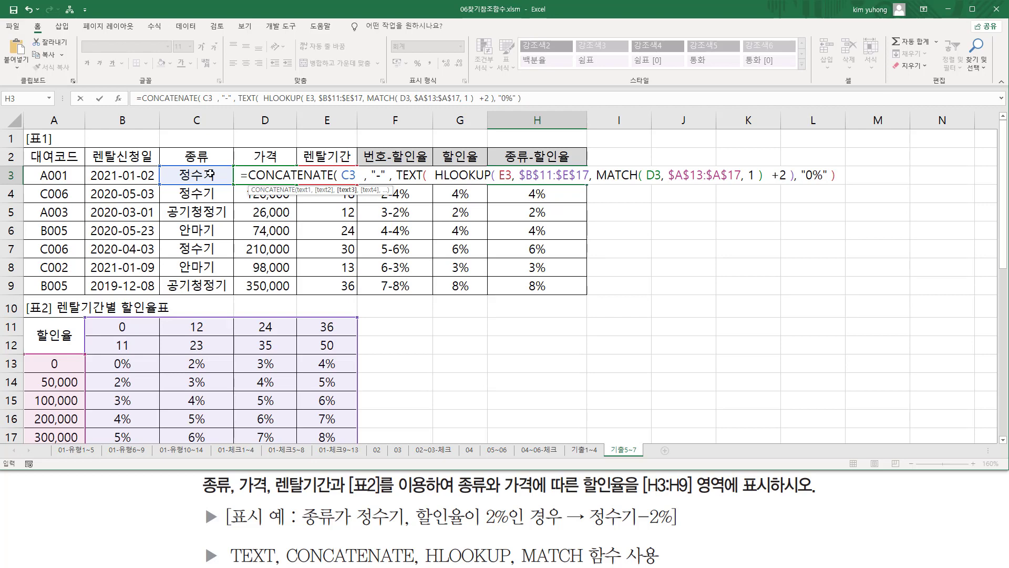
text())
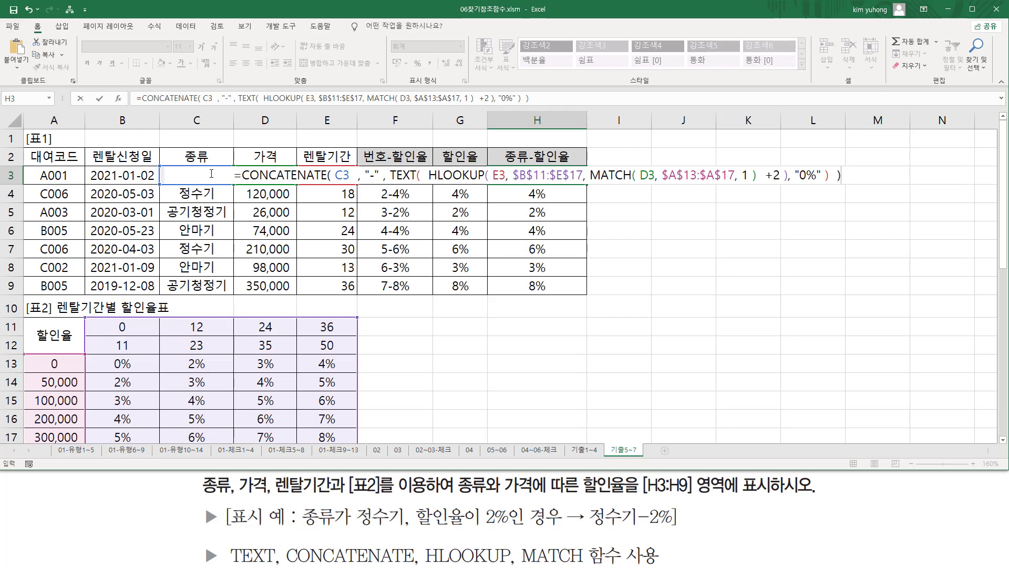
Commit the CONCATENATE formula in H3 and fill it down to H9
key(Return)
click(553, 169)
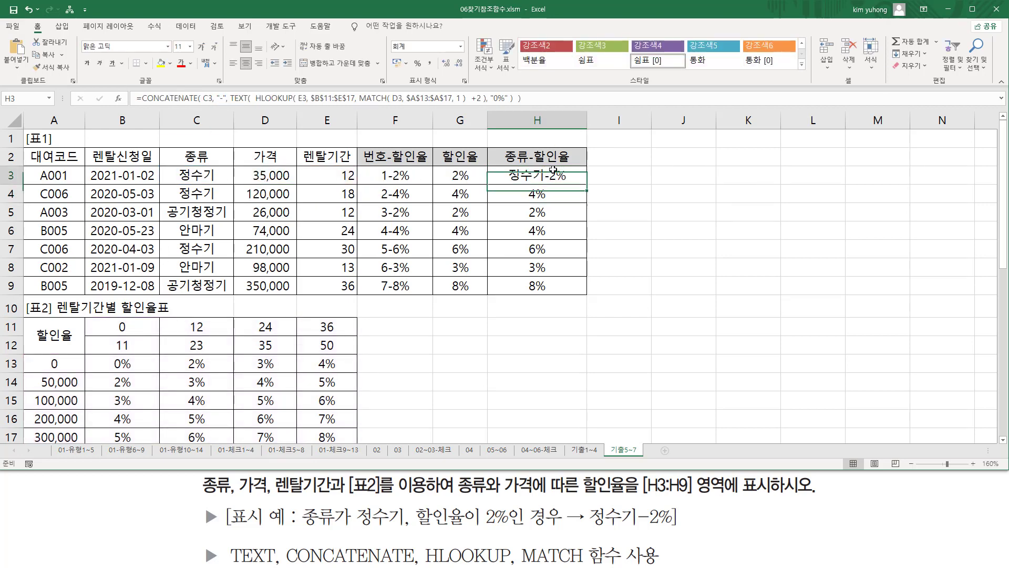
drag(587, 189, 586, 294)
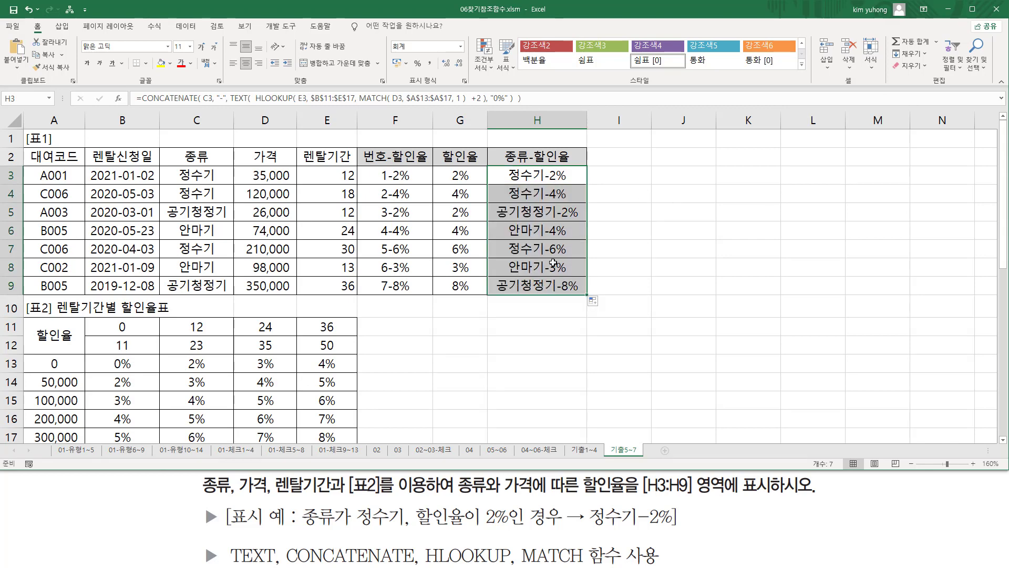
Put the H3 formula into D10 as literal text with a leading apostrophe and color it red
click(542, 176)
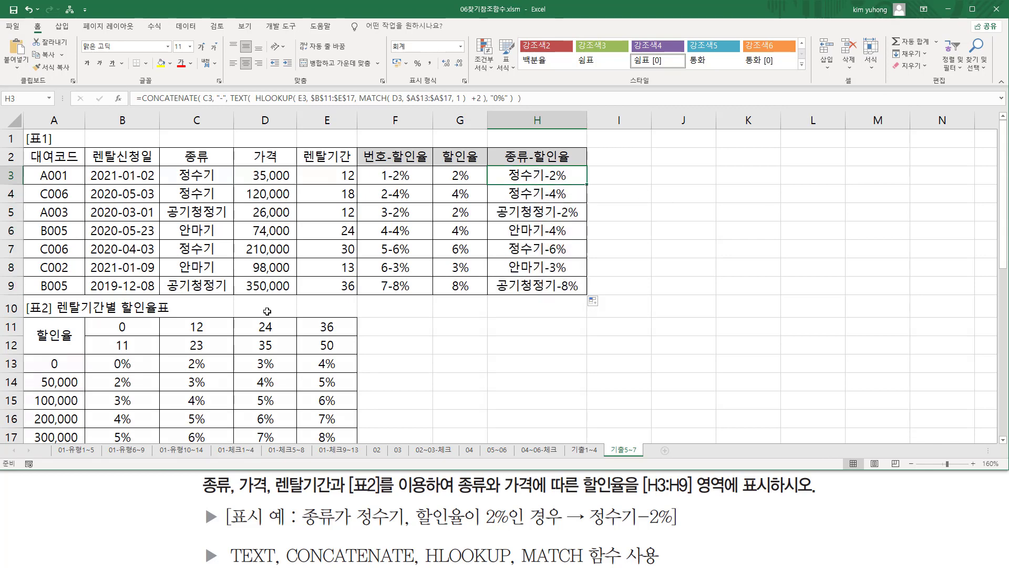
click(267, 311)
text(')
key(ctrl+v)
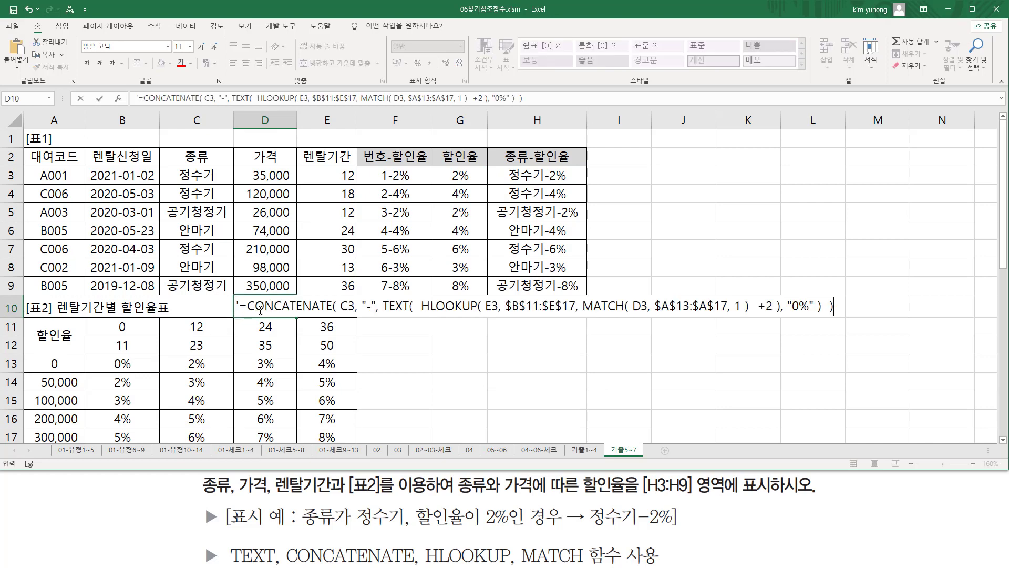
key(ctrl+Return)
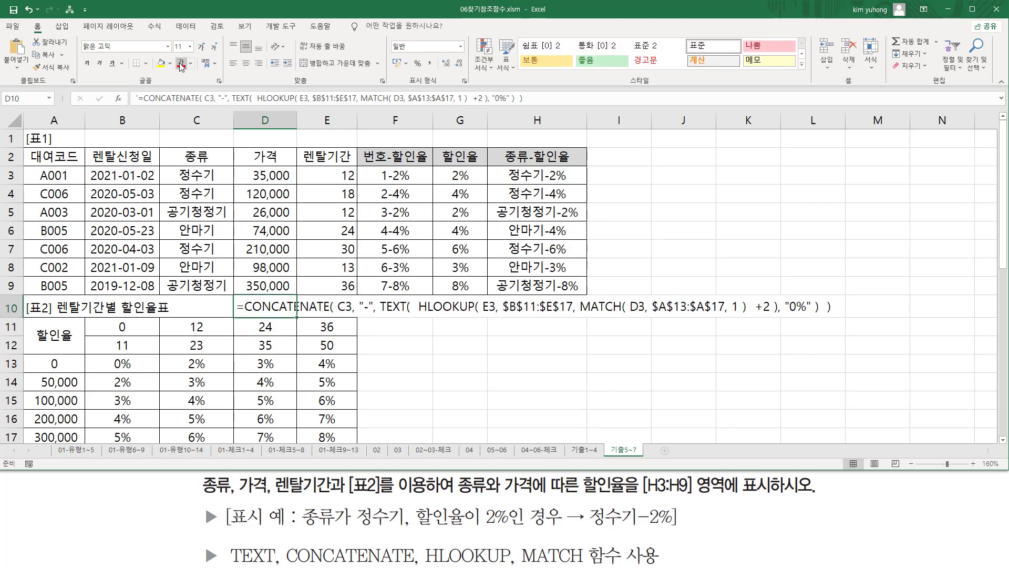
click(181, 64)
click(427, 403)
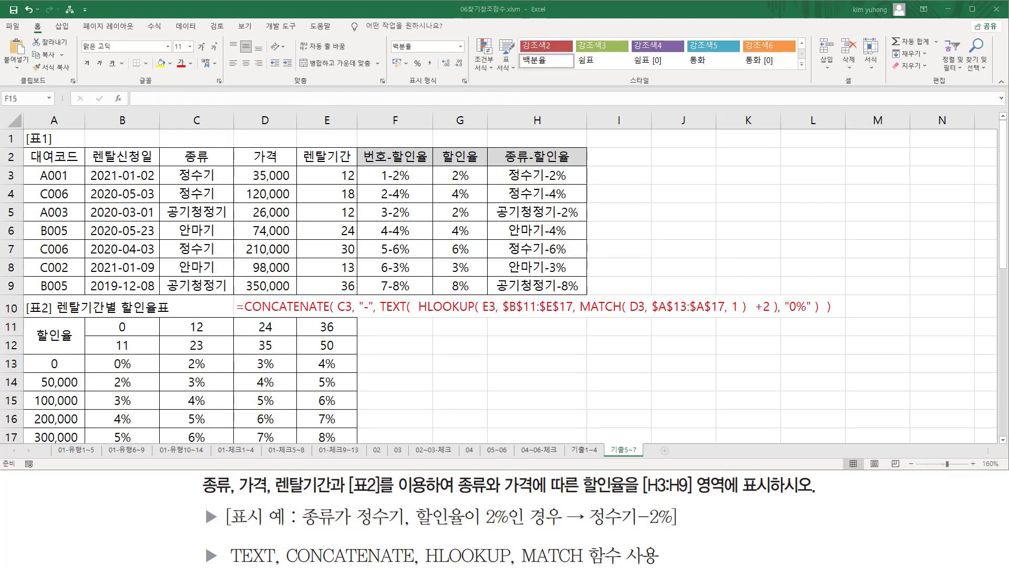